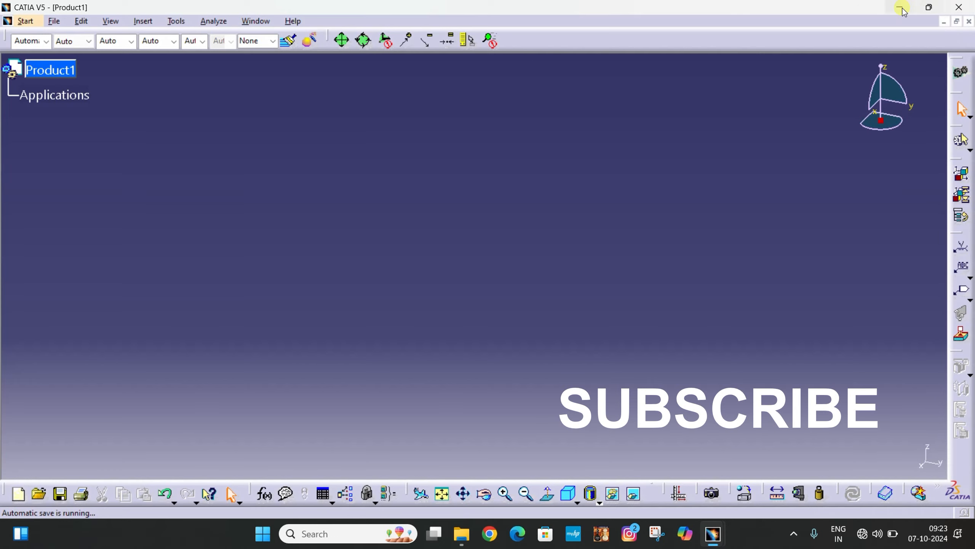
Step: Close the current Product1 document and start a new product in the Assembly Design workbench
{"action": "left_click", "coordinate": [970, 22]}
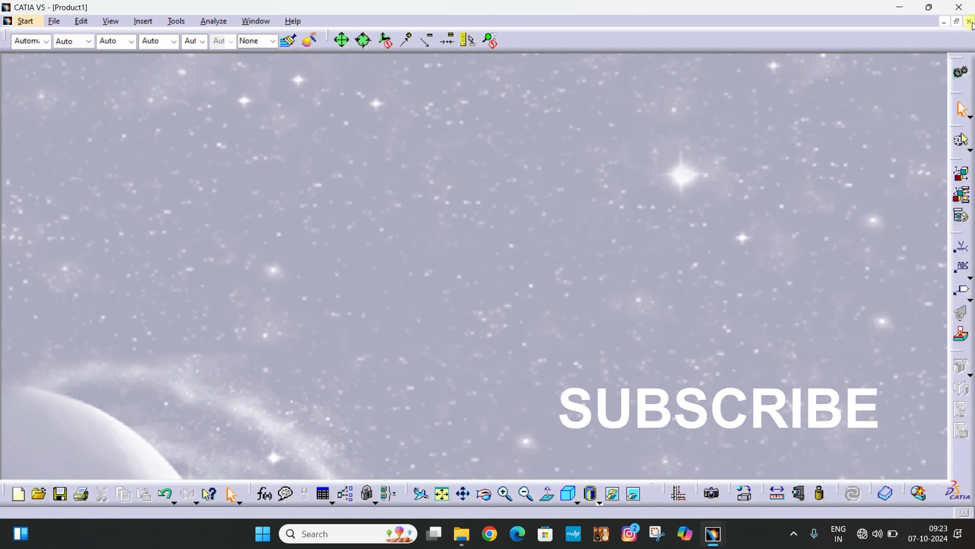
{"action": "left_click", "coordinate": [4, 20]}
{"action": "mouse_move", "coordinate": [42, 51]}
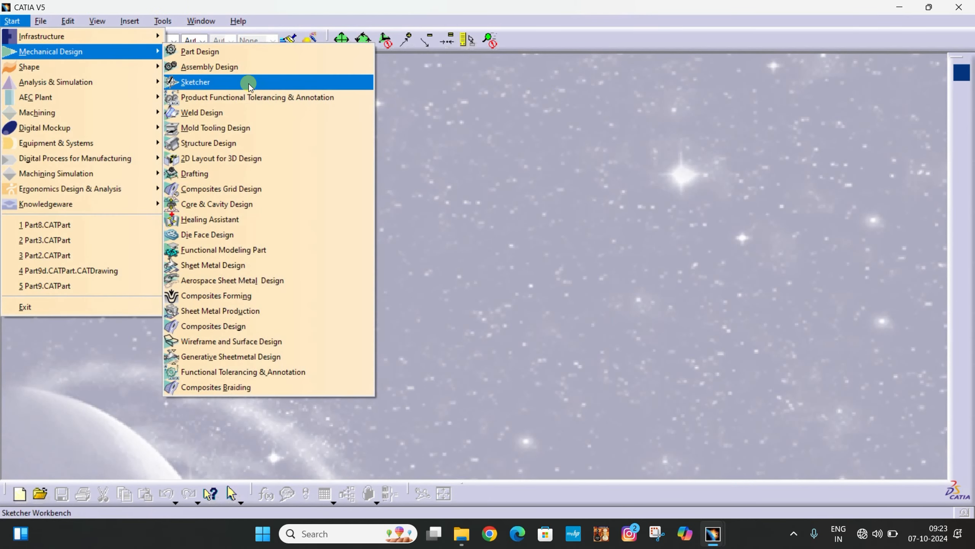
{"action": "left_click", "coordinate": [250, 66]}
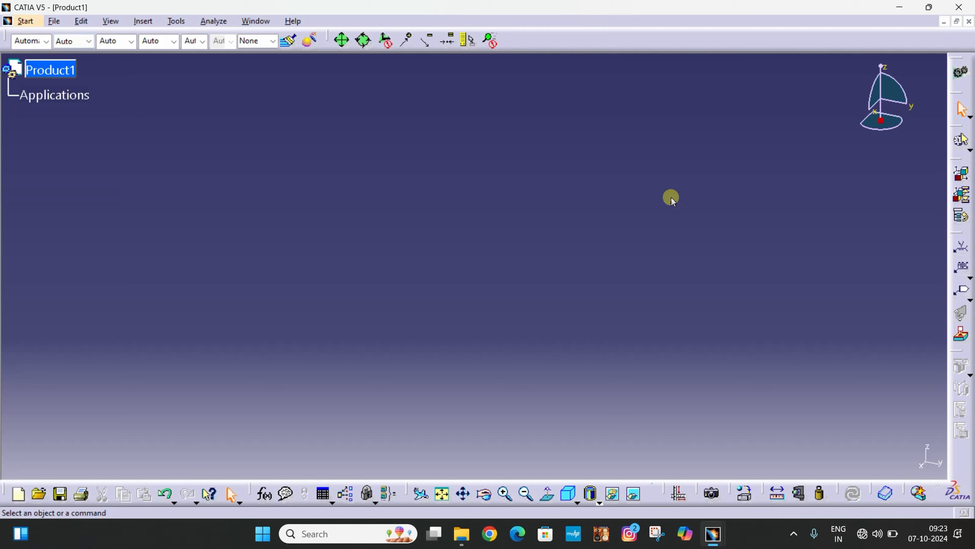
{"action": "left_click", "coordinate": [73, 73]}
{"action": "left_click", "coordinate": [66, 76]}
{"action": "left_click", "coordinate": [253, 21]}
{"action": "left_click", "coordinate": [121, 122]}
Step: Open the FP1 part file from the fuel pump folder
{"action": "left_click", "coordinate": [54, 21]}
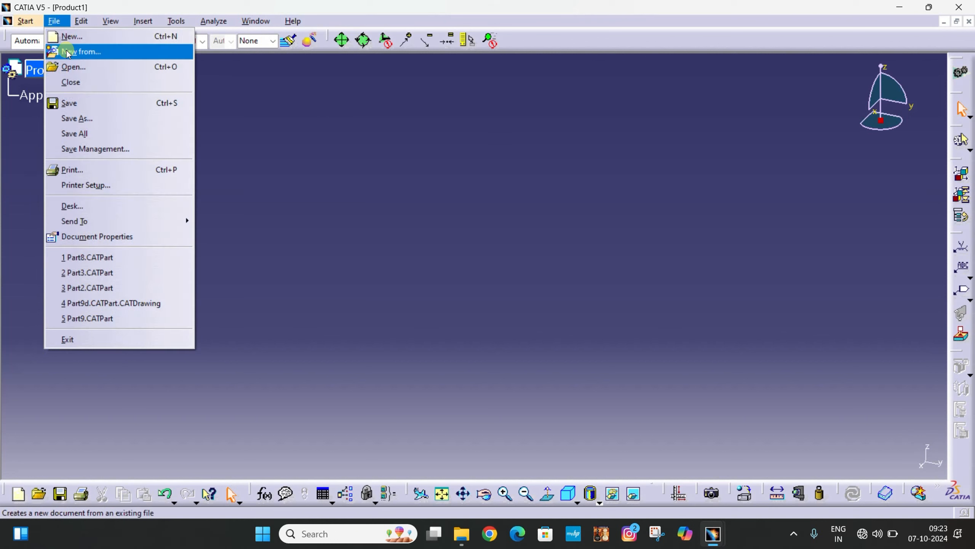
{"action": "left_click", "coordinate": [93, 68]}
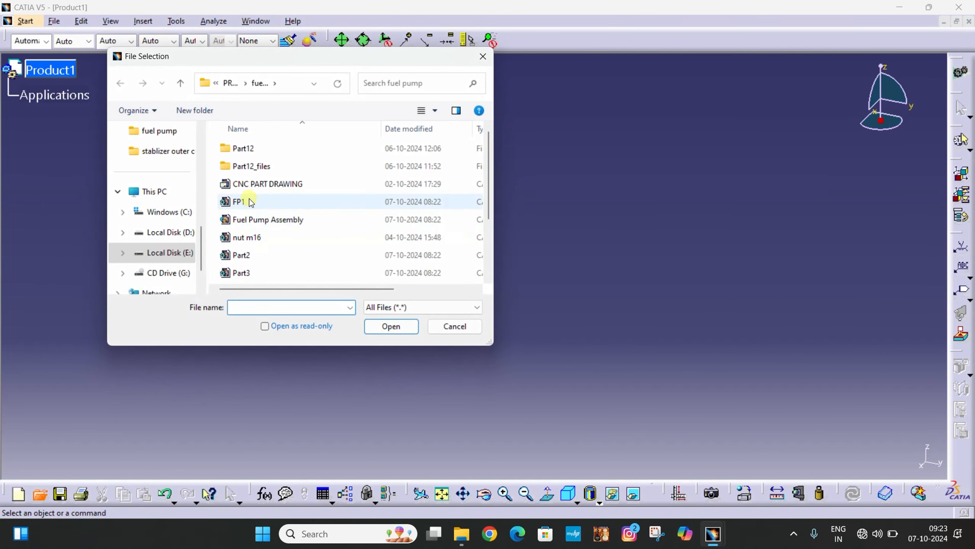
{"action": "left_click", "coordinate": [254, 202]}
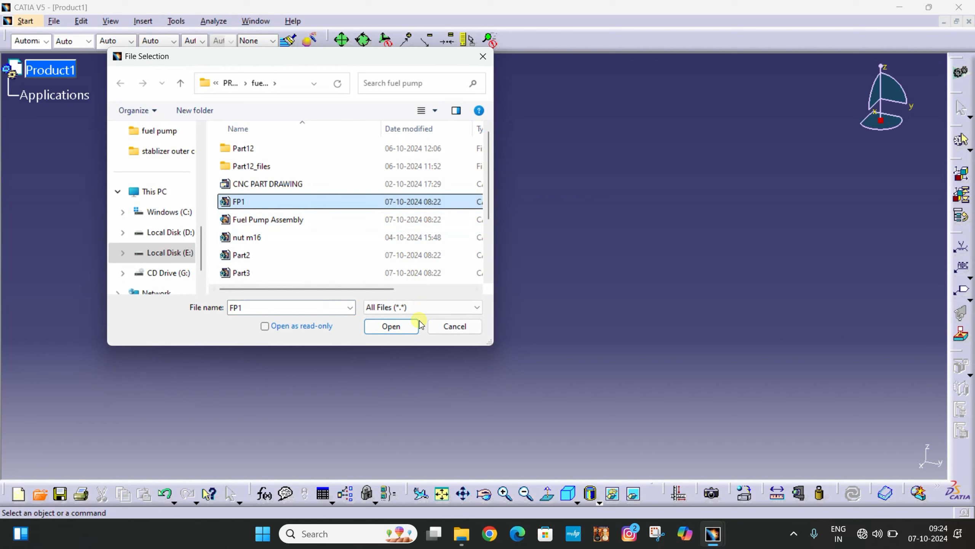
{"action": "left_click", "coordinate": [395, 327]}
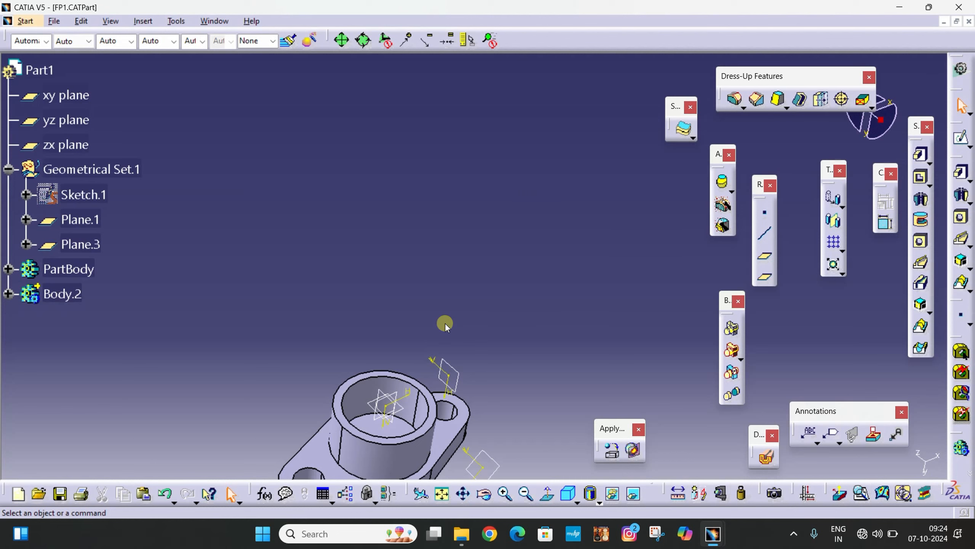
Step: Copy the whole Part1 from the FP1 document
{"action": "middle_click_drag", "start_coordinate": [462, 336], "coordinate": [518, 166]}
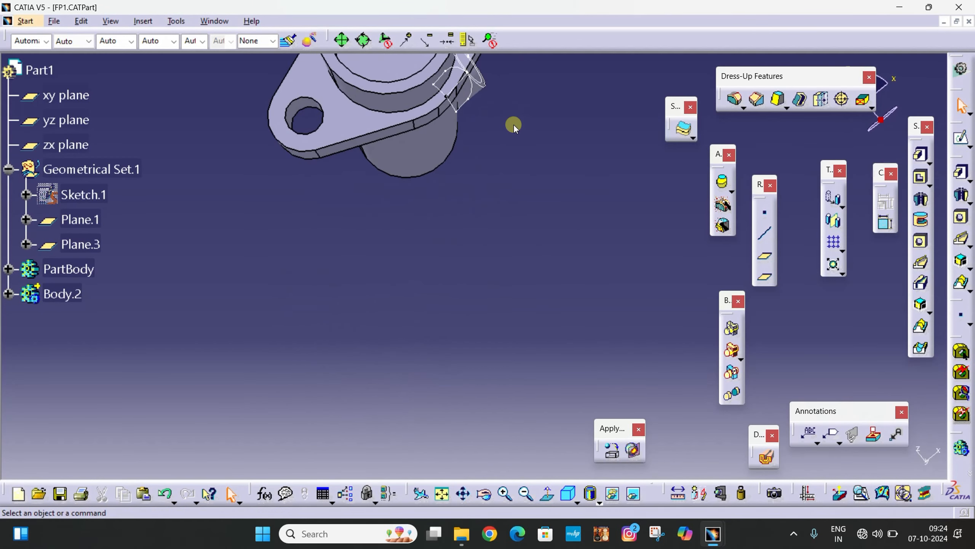
{"action": "middle_click_drag", "start_coordinate": [513, 123], "coordinate": [495, 210]}
{"action": "left_click", "coordinate": [442, 493]}
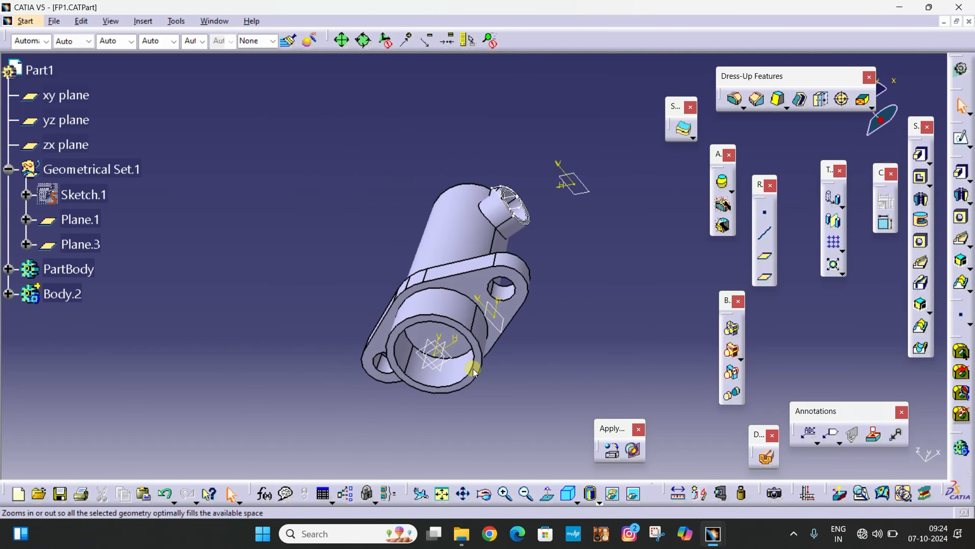
{"action": "middle_click_drag", "start_coordinate": [396, 135], "coordinate": [337, 93]}
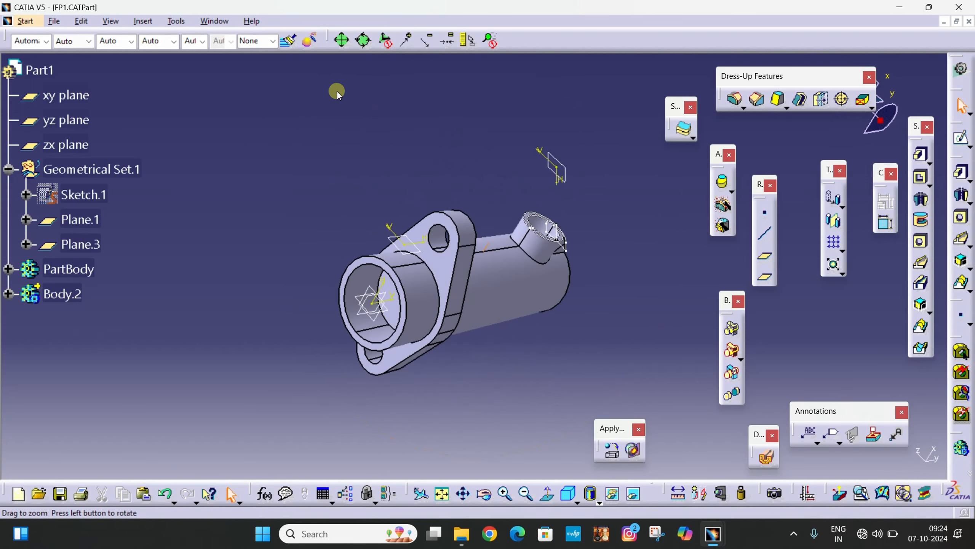
{"action": "left_click", "coordinate": [38, 77]}
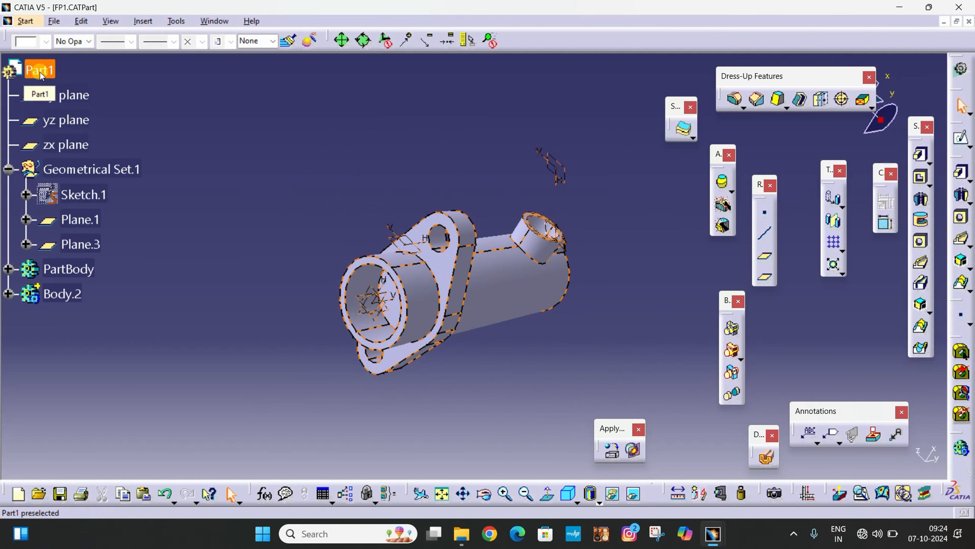
{"action": "right_click", "coordinate": [42, 76]}
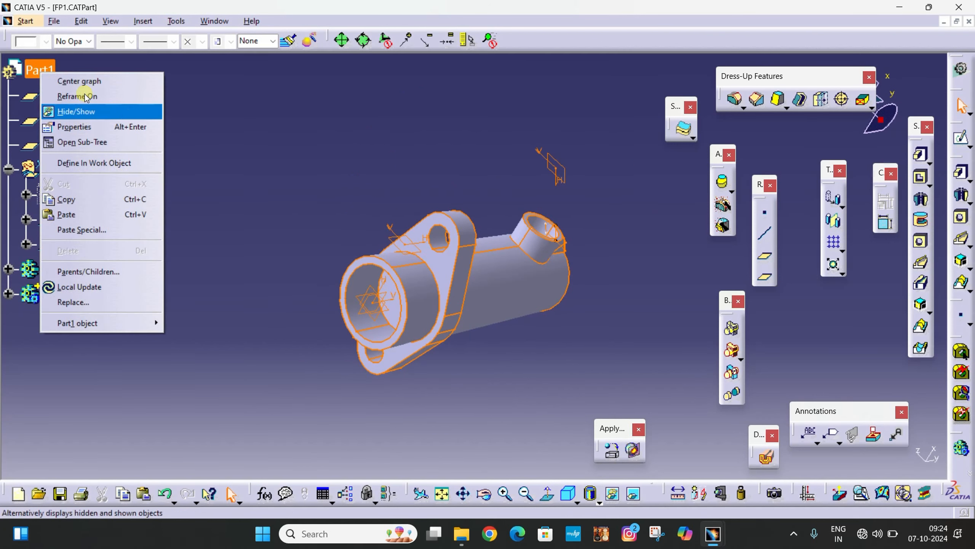
{"action": "left_click", "coordinate": [103, 204]}
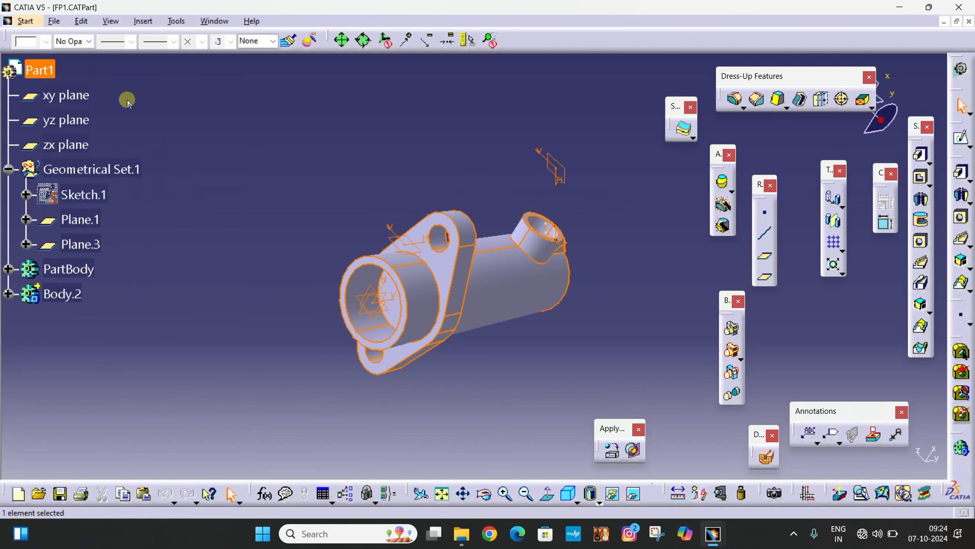
{"action": "left_click", "coordinate": [52, 77]}
Step: Switch to the Product1 document and paste the copied Part1 as a component of Product1
{"action": "left_click", "coordinate": [214, 22]}
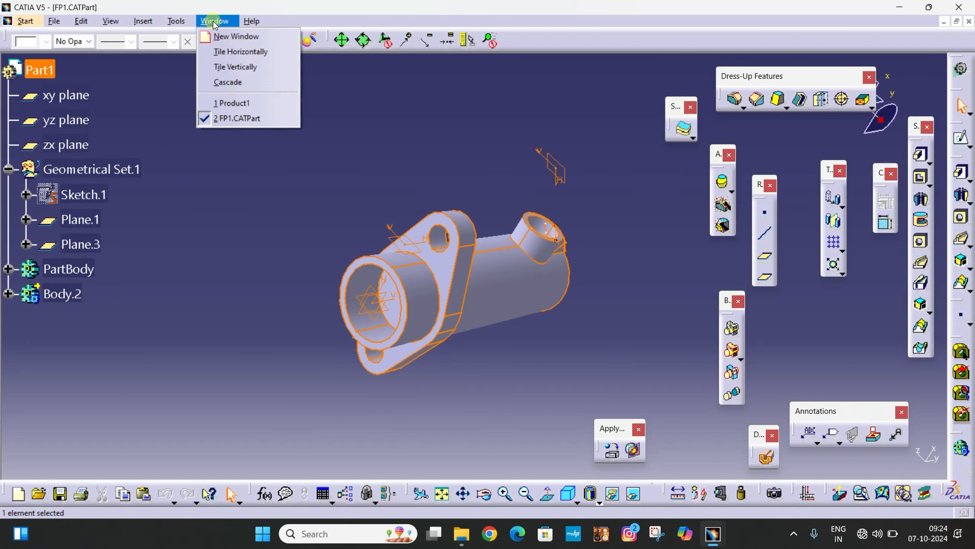
{"action": "left_click", "coordinate": [240, 102]}
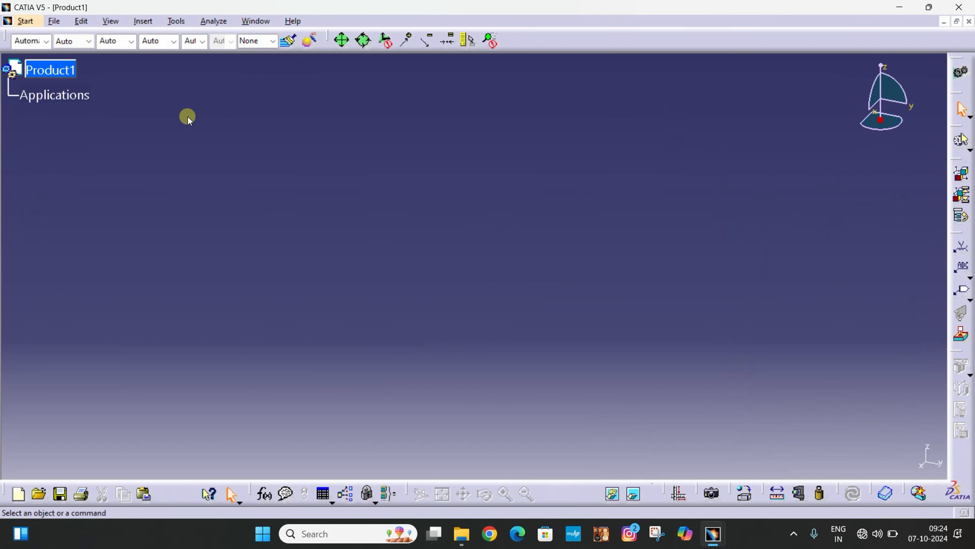
{"action": "right_click", "coordinate": [54, 71]}
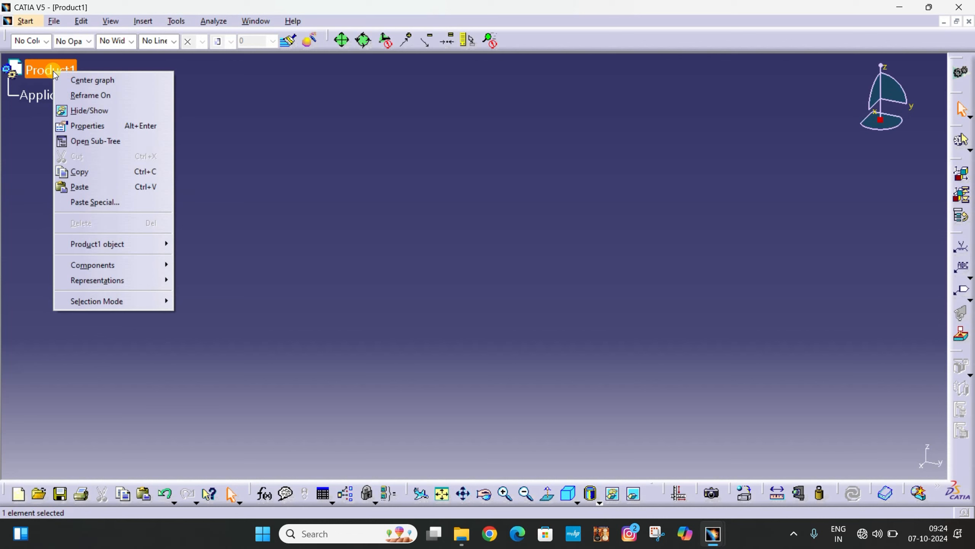
{"action": "left_click", "coordinate": [111, 188]}
{"action": "left_click", "coordinate": [500, 203]}
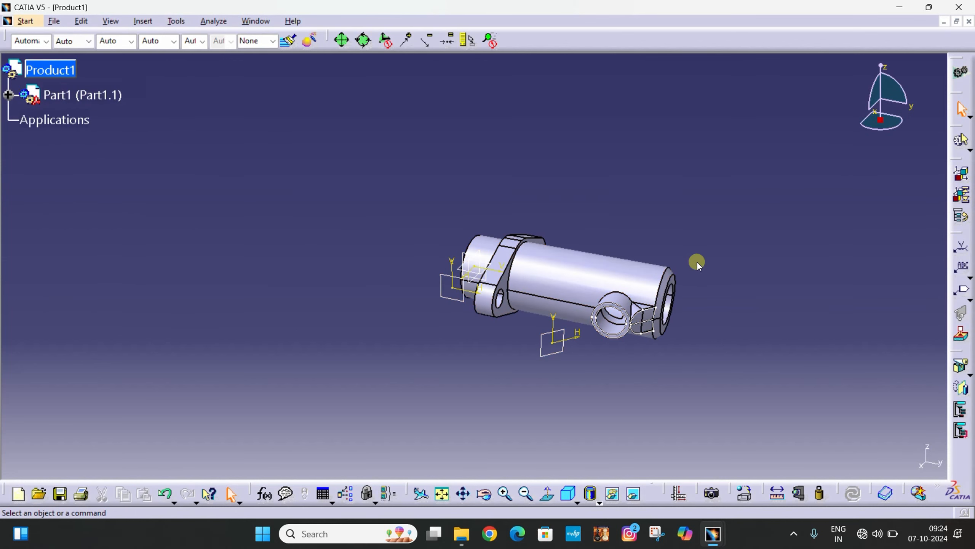
{"action": "middle_click_drag", "start_coordinate": [572, 184], "coordinate": [528, 143]}
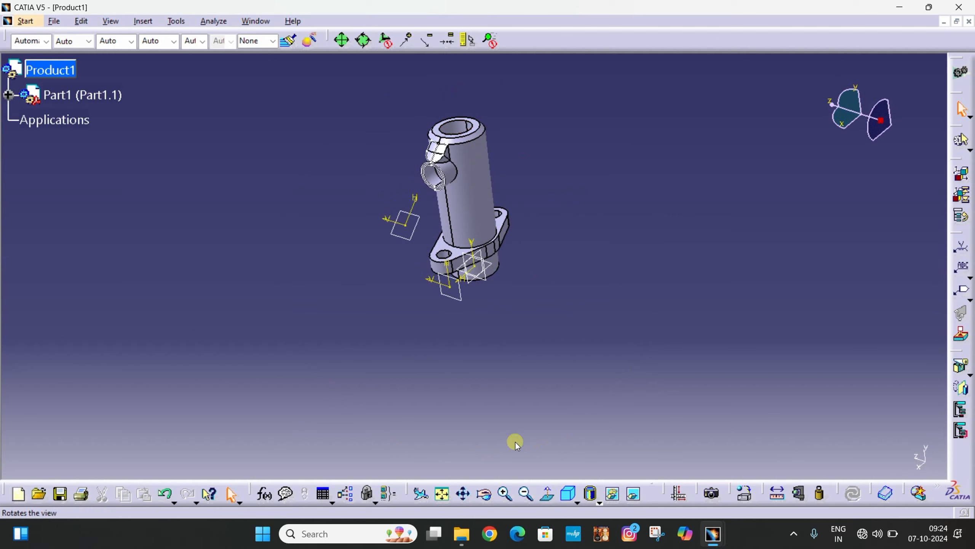
{"action": "middle_click_drag", "start_coordinate": [529, 179], "coordinate": [491, 245]}
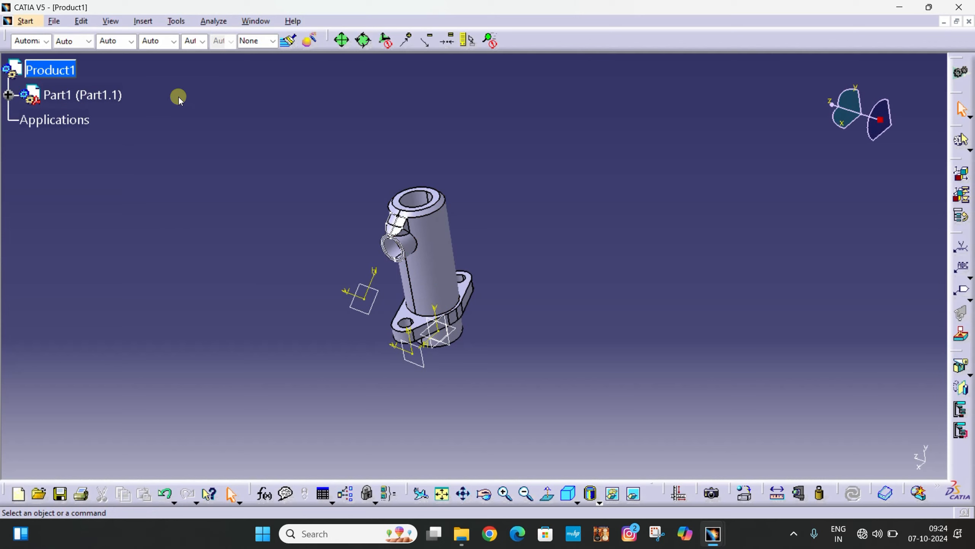
Step: Open the Part2 file from the fuel pump folder
{"action": "left_click", "coordinate": [253, 22]}
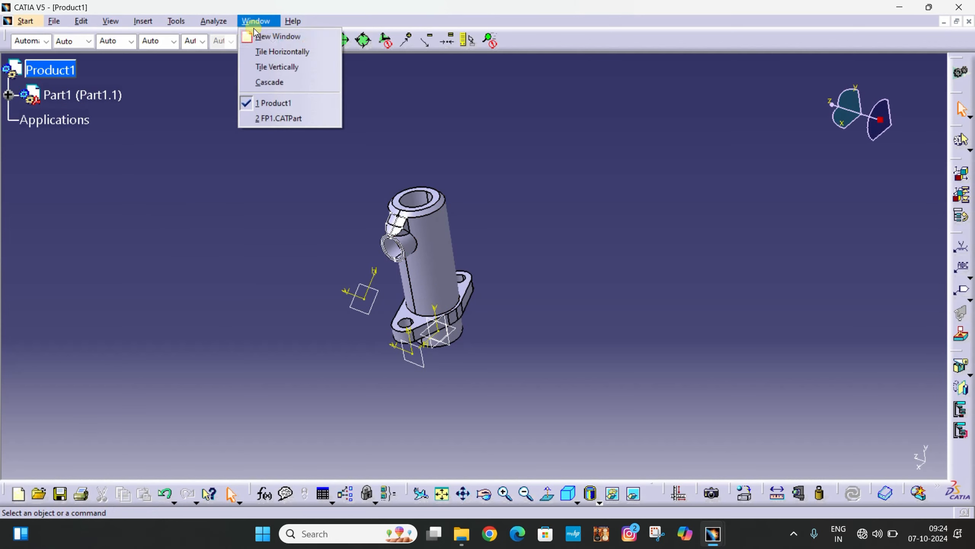
{"action": "left_click", "coordinate": [190, 109]}
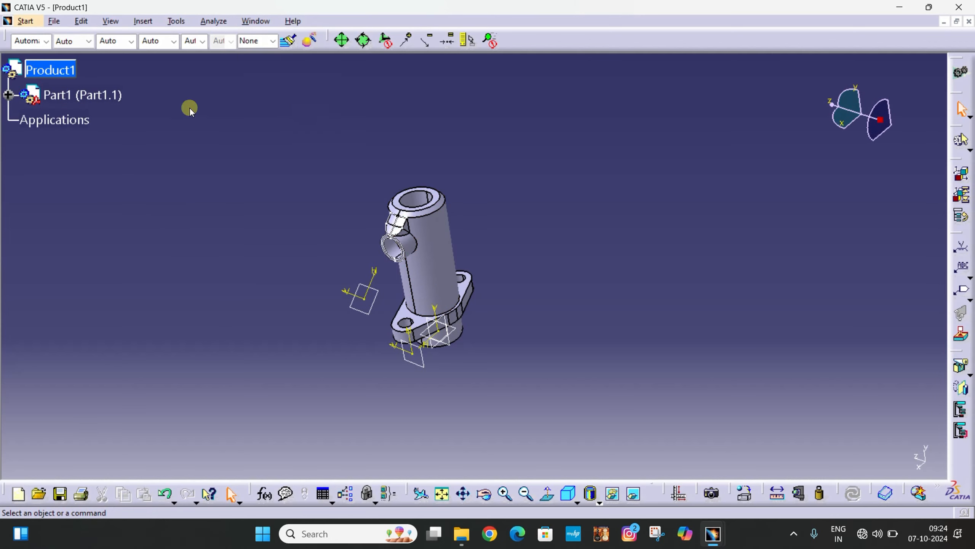
{"action": "left_click", "coordinate": [25, 21]}
{"action": "left_click", "coordinate": [55, 20]}
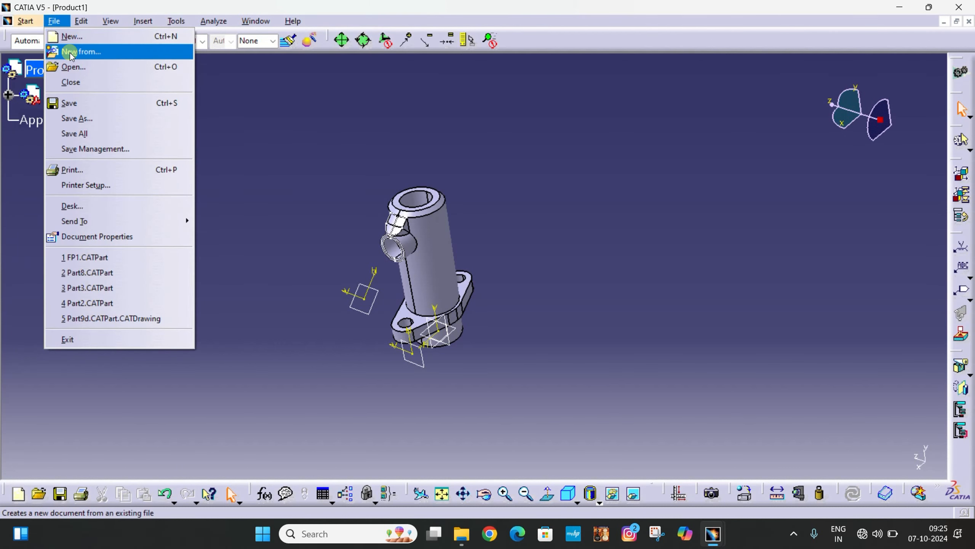
{"action": "left_click", "coordinate": [73, 66]}
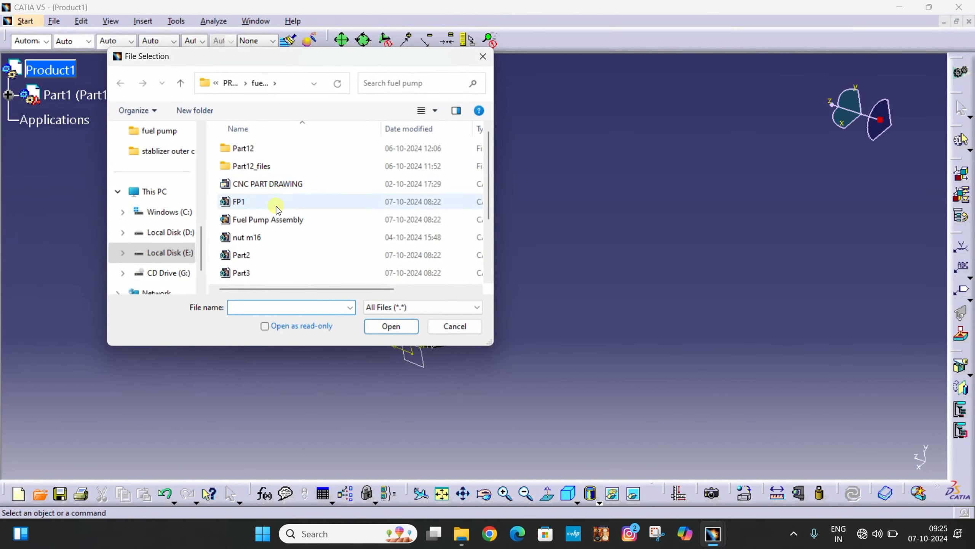
{"action": "left_click", "coordinate": [245, 255]}
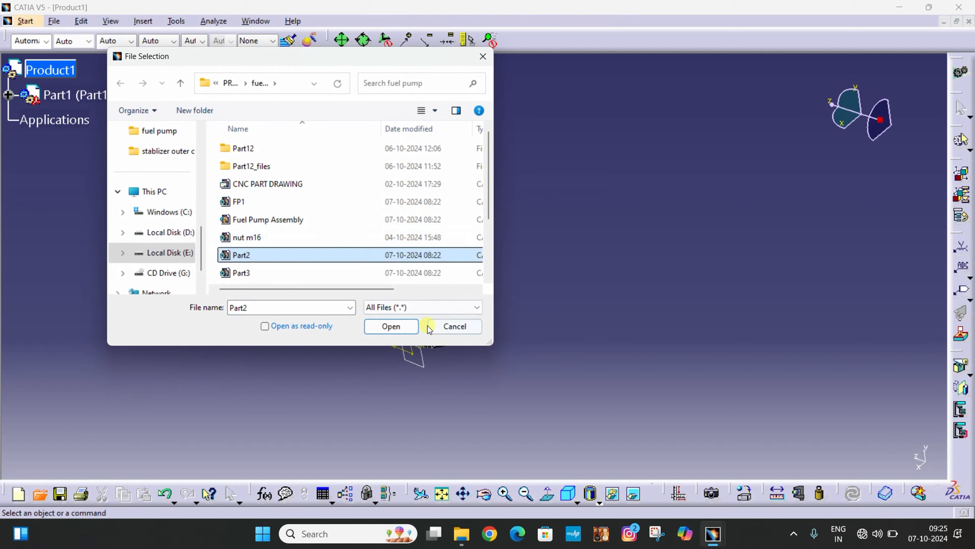
{"action": "left_click", "coordinate": [403, 326]}
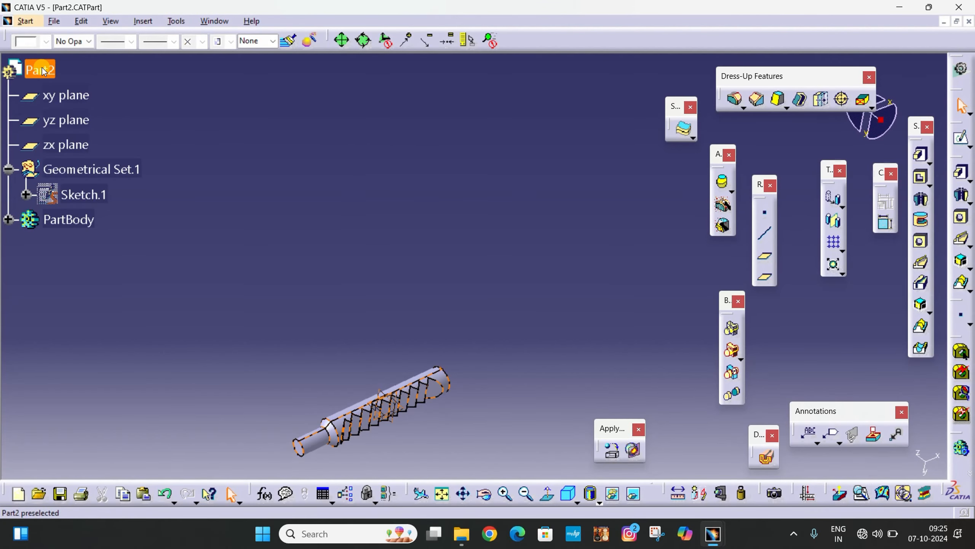
Step: Copy the whole Part2 and paste it as a component into the Product1 assembly
{"action": "right_click", "coordinate": [44, 71]}
{"action": "left_click", "coordinate": [58, 191]}
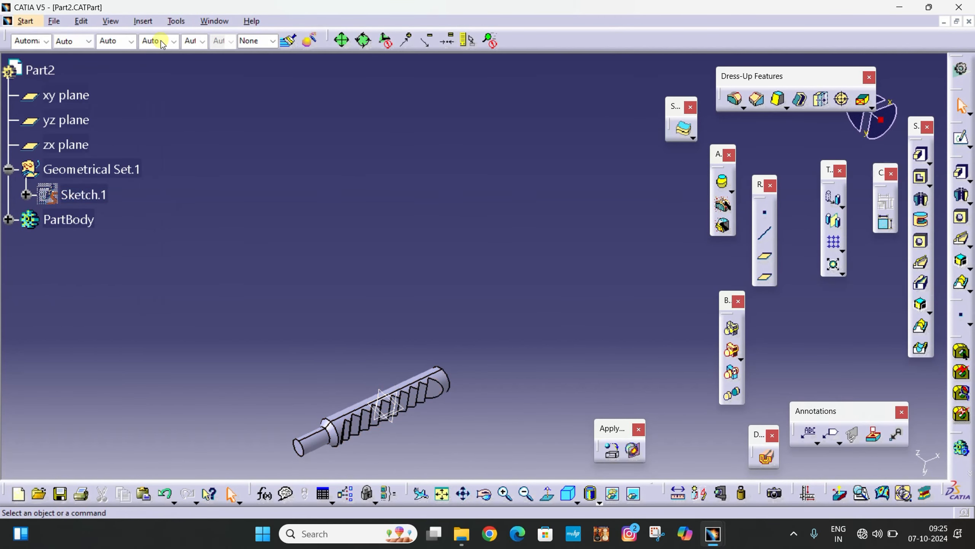
{"action": "left_click", "coordinate": [216, 21]}
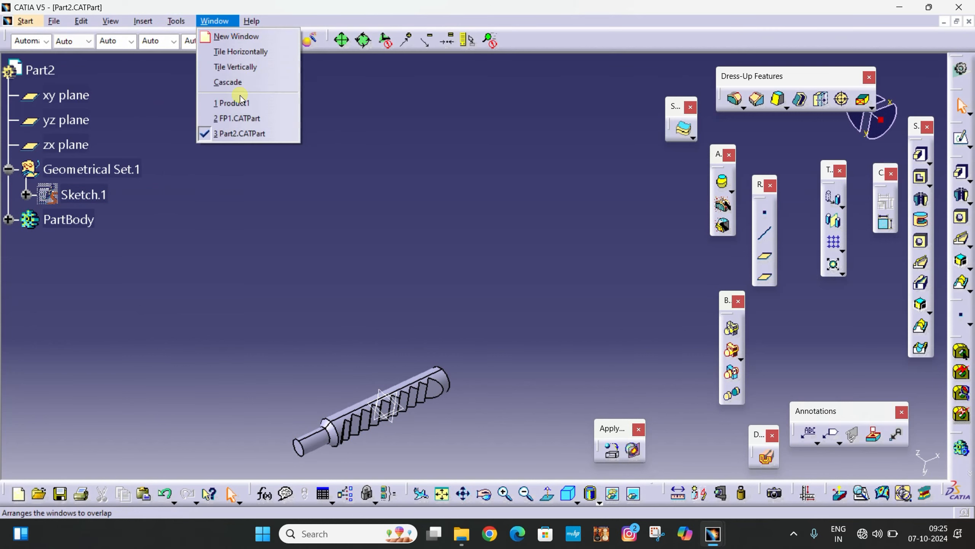
{"action": "left_click", "coordinate": [239, 101]}
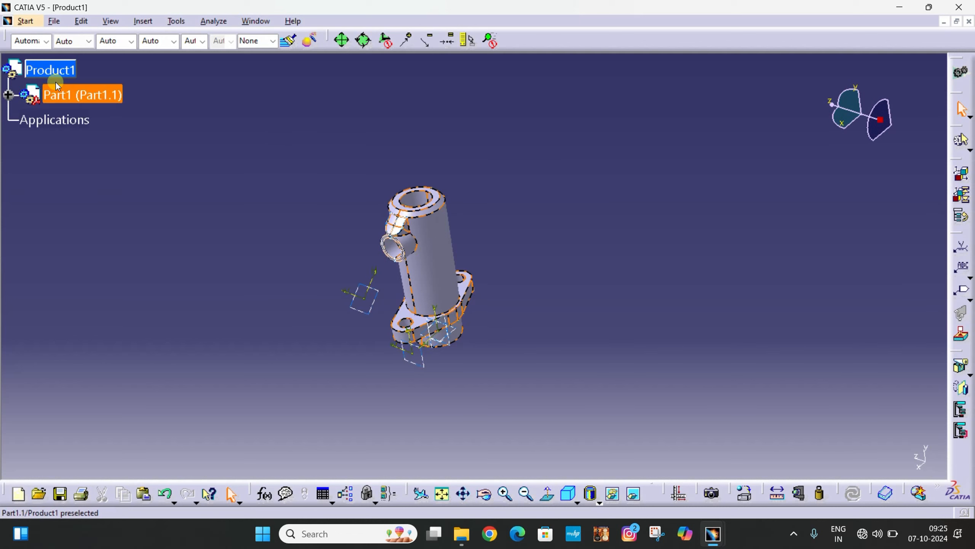
{"action": "right_click", "coordinate": [51, 70]}
{"action": "left_click", "coordinate": [105, 184]}
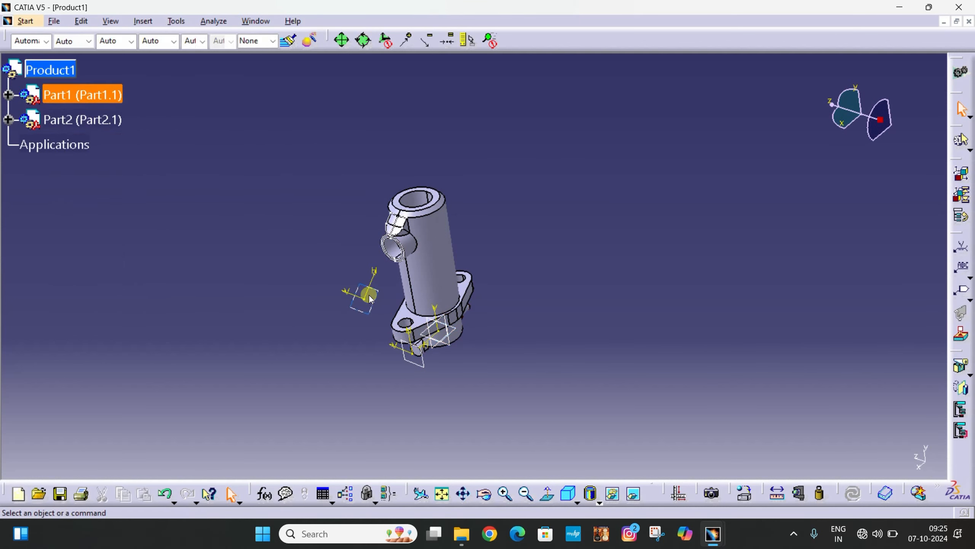
{"action": "middle_click_drag", "start_coordinate": [276, 308], "coordinate": [255, 227]}
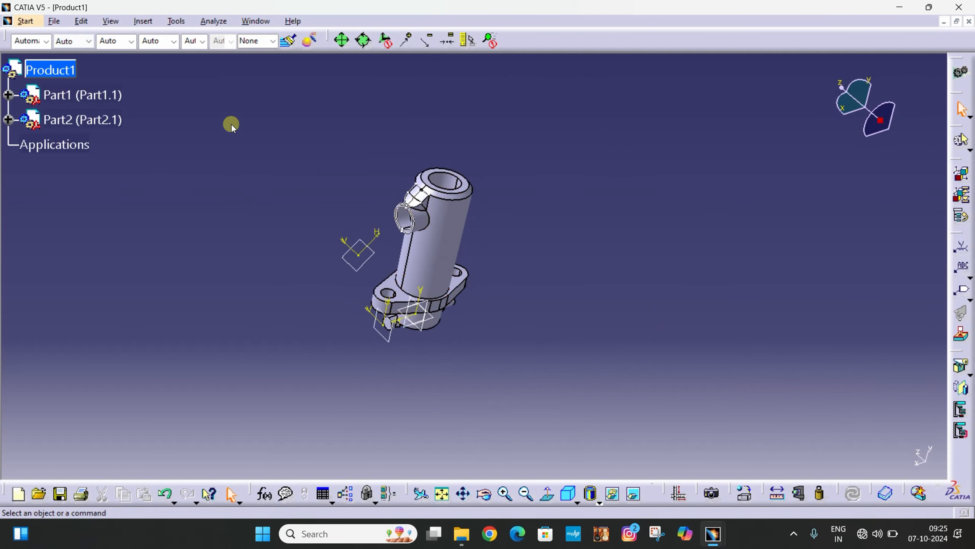
Step: Open the Part3 file from the fuel pump folder
{"action": "left_click", "coordinate": [54, 21]}
{"action": "left_click", "coordinate": [73, 66]}
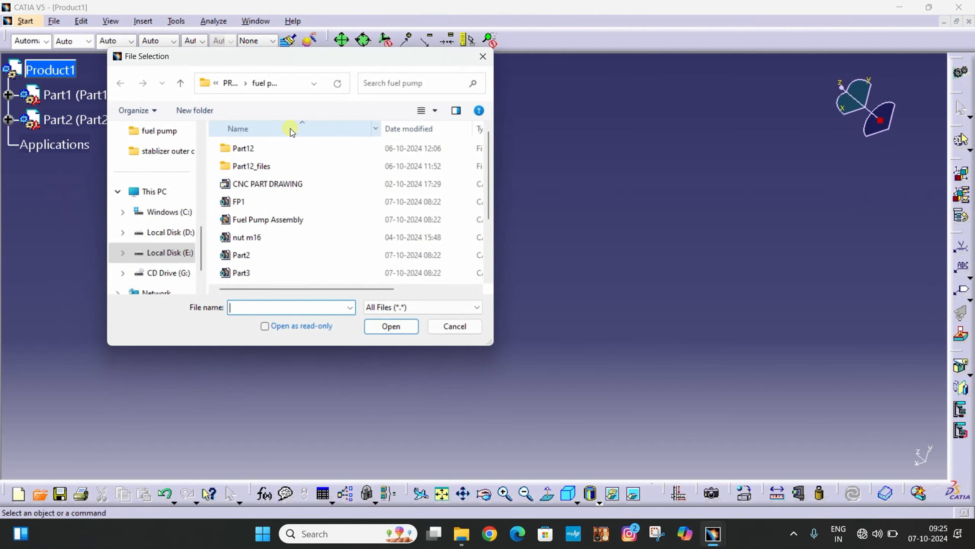
{"action": "left_click", "coordinate": [249, 276]}
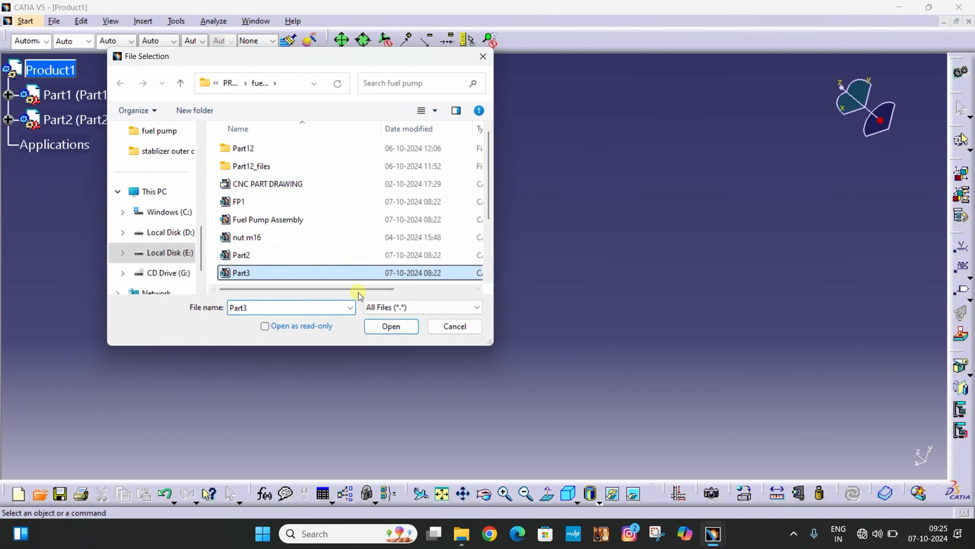
{"action": "left_click", "coordinate": [391, 326]}
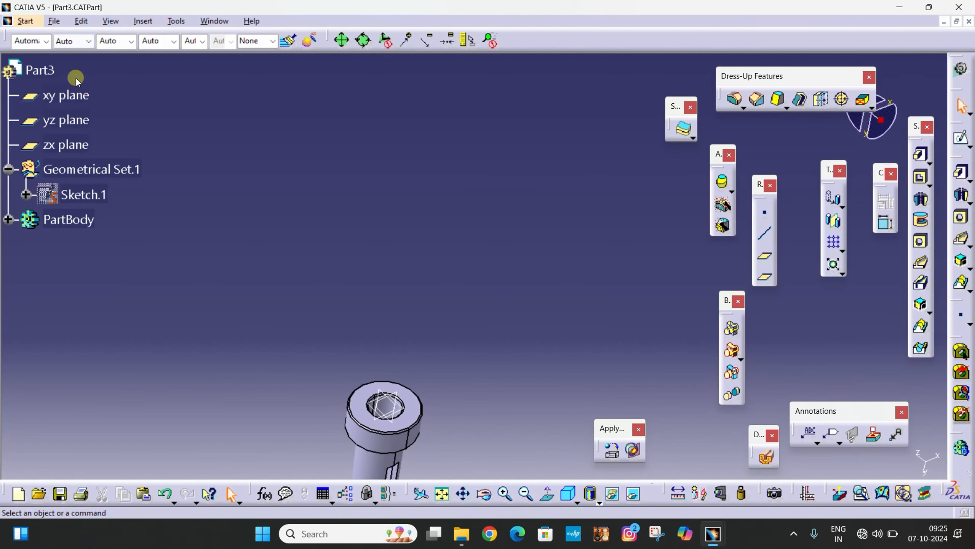
Step: Copy the whole Part3 and paste it as a component into the Product1 assembly
{"action": "left_click", "coordinate": [35, 73]}
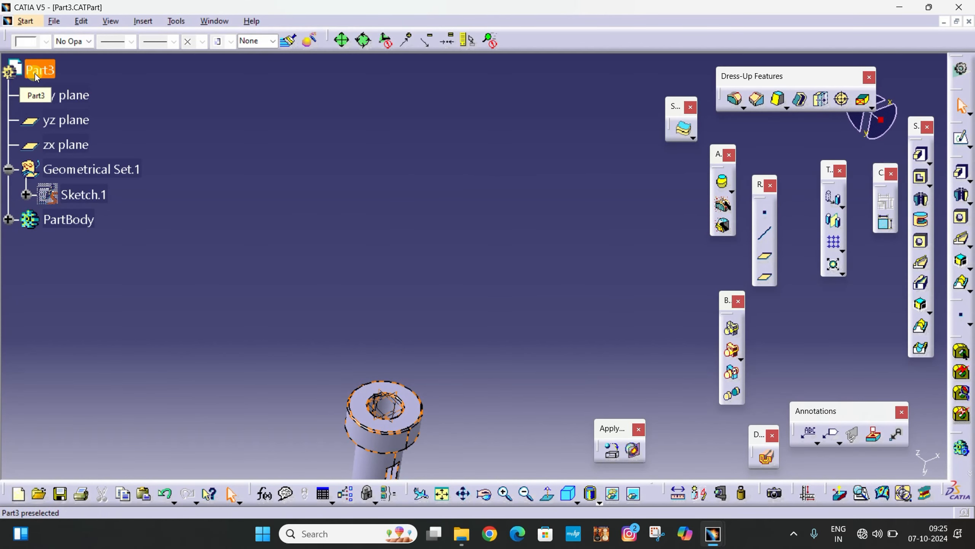
{"action": "right_click", "coordinate": [35, 73]}
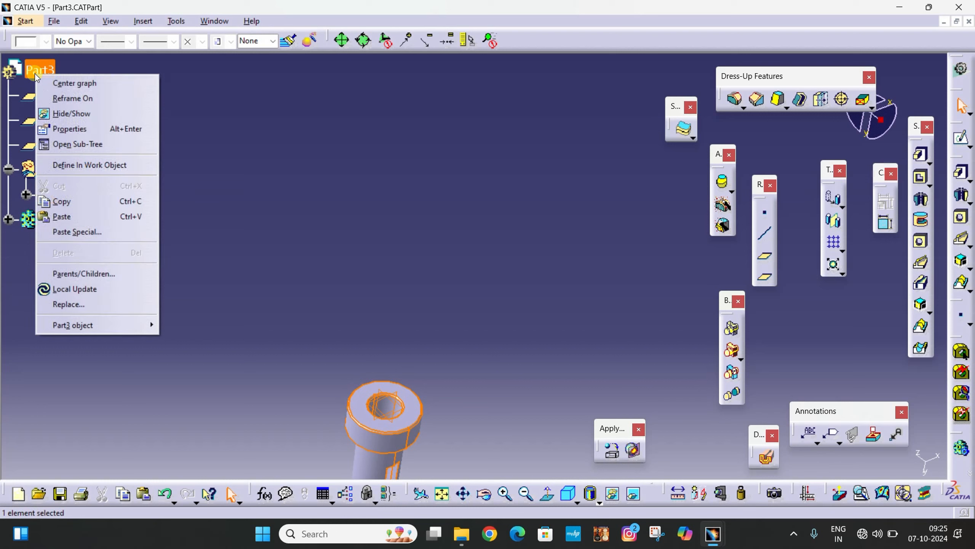
{"action": "left_click", "coordinate": [99, 212]}
{"action": "left_click", "coordinate": [295, 156]}
{"action": "left_click", "coordinate": [214, 21]}
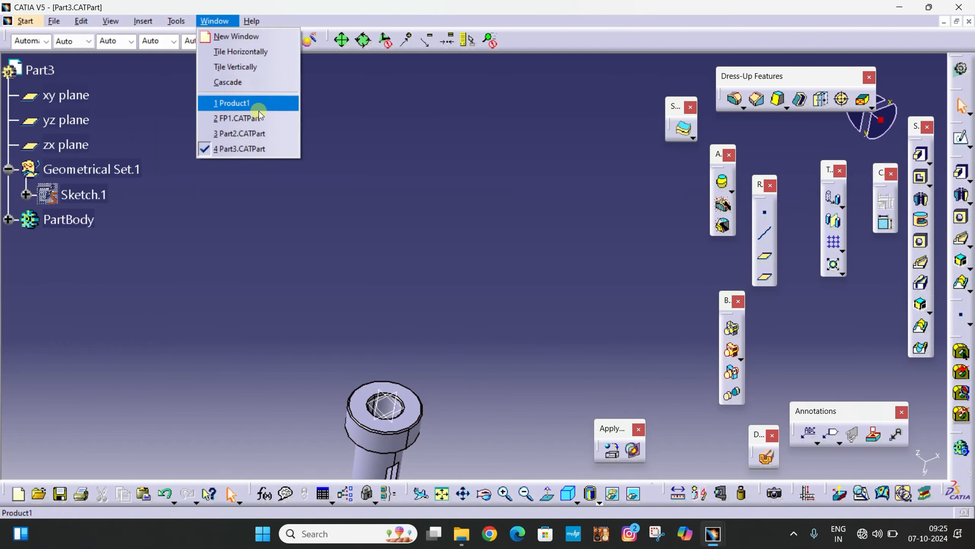
{"action": "left_click", "coordinate": [247, 103]}
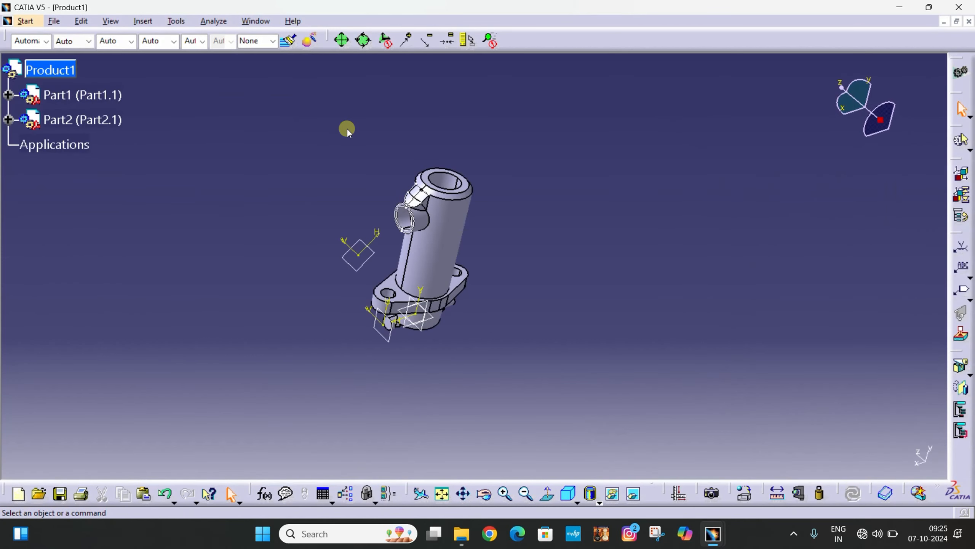
{"action": "right_click", "coordinate": [63, 73]}
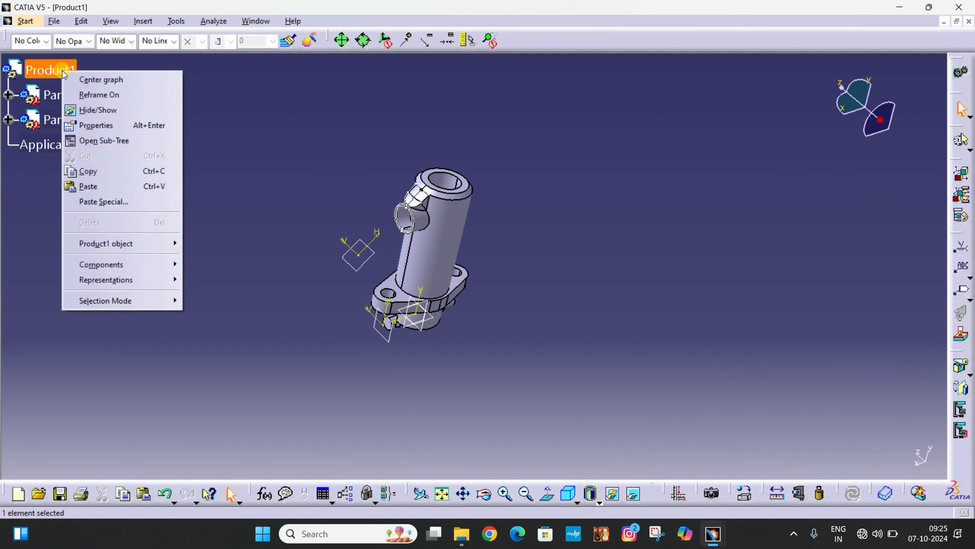
{"action": "left_click", "coordinate": [88, 186]}
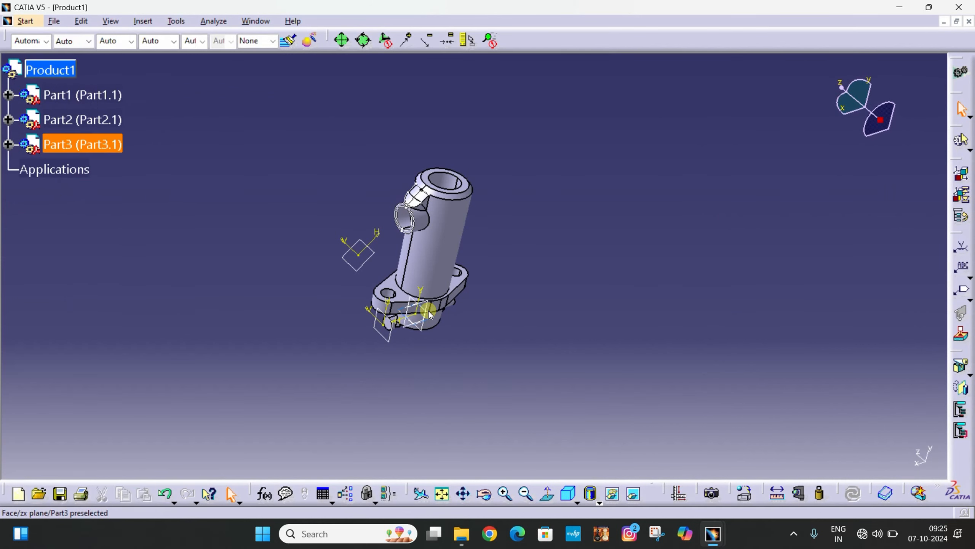
Step: Delete the Part2 component from the Product1 assembly
{"action": "middle_click_drag", "start_coordinate": [486, 355], "coordinate": [482, 189]}
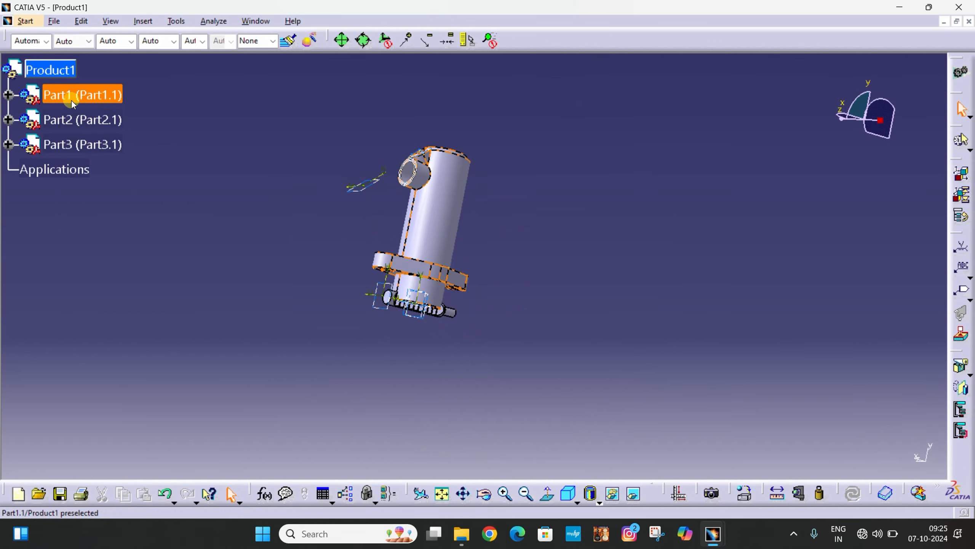
{"action": "left_click", "coordinate": [95, 143]}
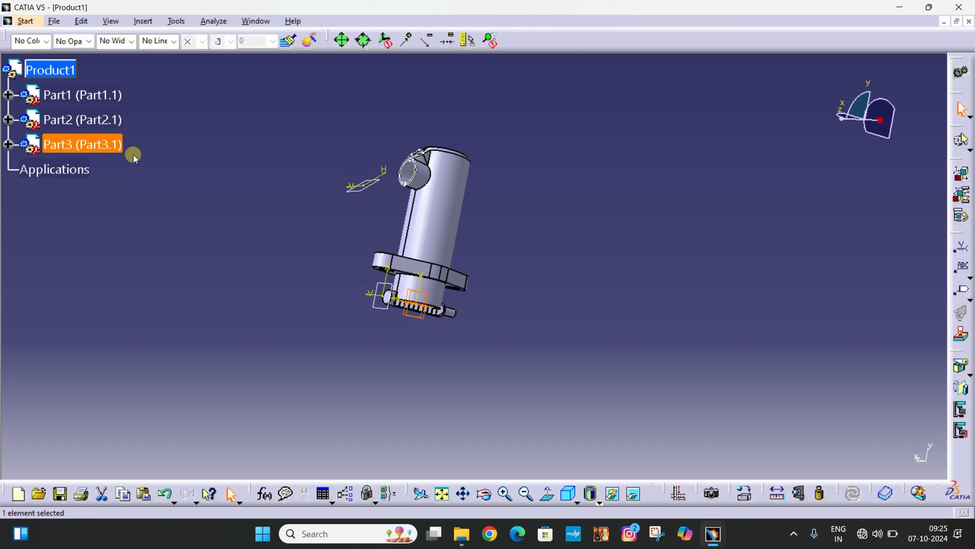
{"action": "middle_click_drag", "start_coordinate": [315, 212], "coordinate": [286, 203]}
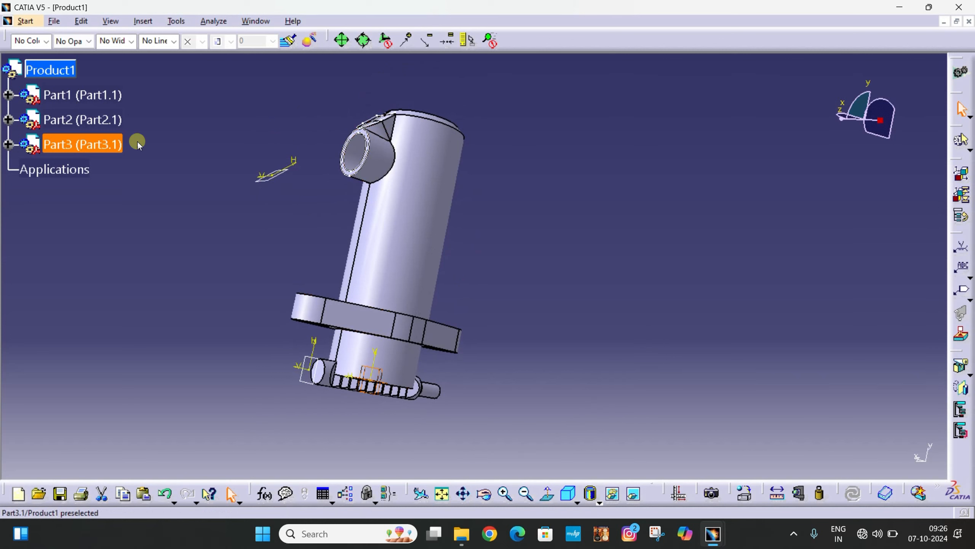
{"action": "left_click", "coordinate": [214, 164]}
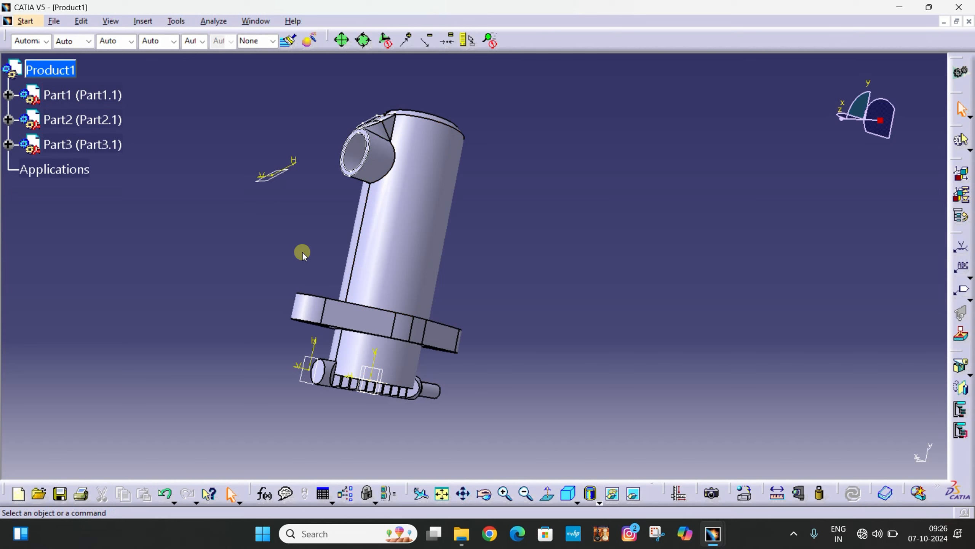
{"action": "middle_click_drag", "start_coordinate": [302, 252], "coordinate": [135, 232]}
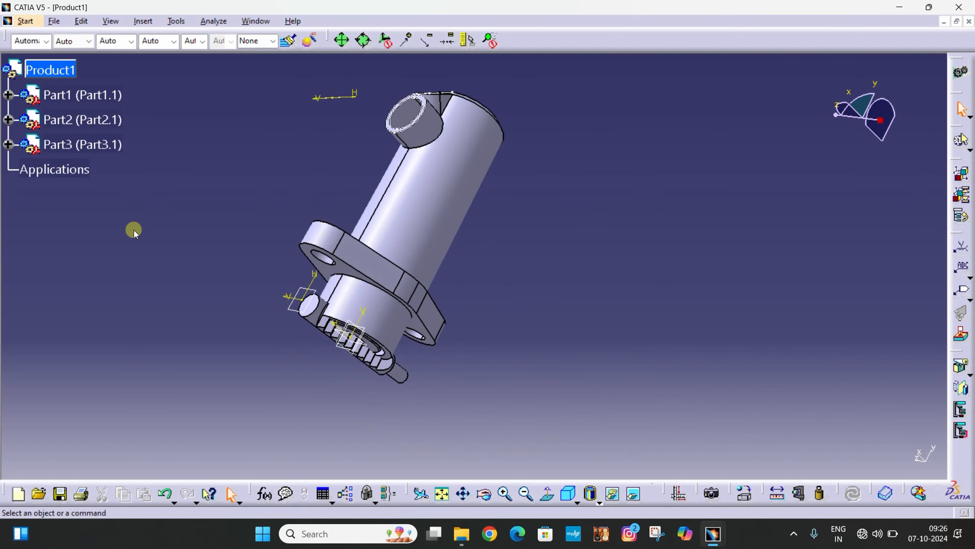
{"action": "left_click", "coordinate": [92, 119]}
{"action": "key", "text": "Delete"}
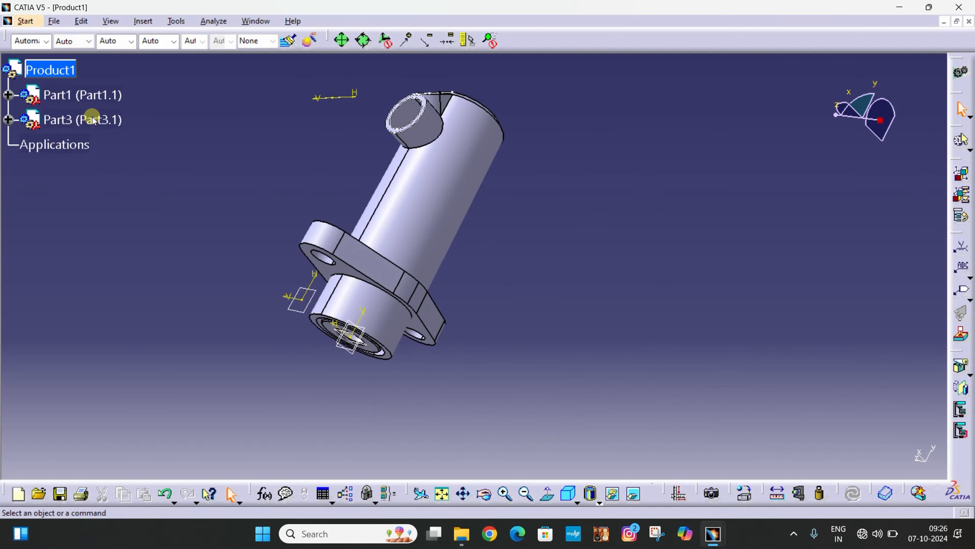
Step: Change the part number of Product1 to Fuel Pump Assembly in its properties
{"action": "middle_click_drag", "start_coordinate": [255, 129], "coordinate": [269, 157]}
{"action": "middle_click_drag", "start_coordinate": [249, 280], "coordinate": [273, 238]}
{"action": "middle_click_drag", "start_coordinate": [541, 274], "coordinate": [555, 175]}
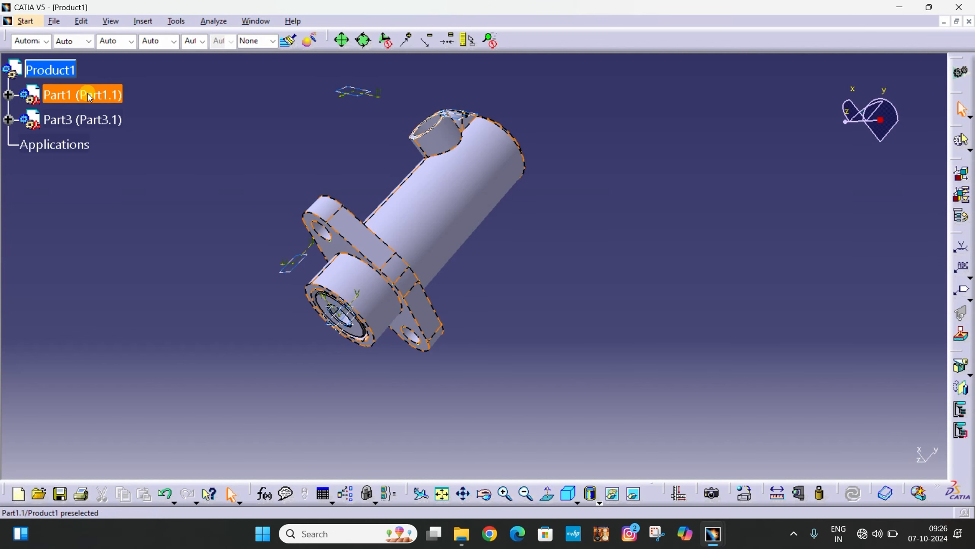
{"action": "right_click", "coordinate": [56, 73]}
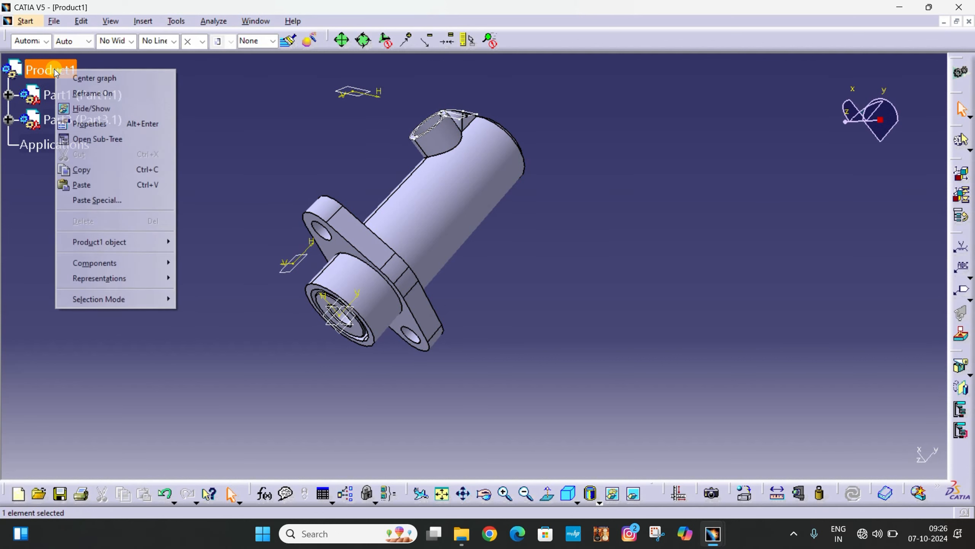
{"action": "left_click", "coordinate": [104, 128]}
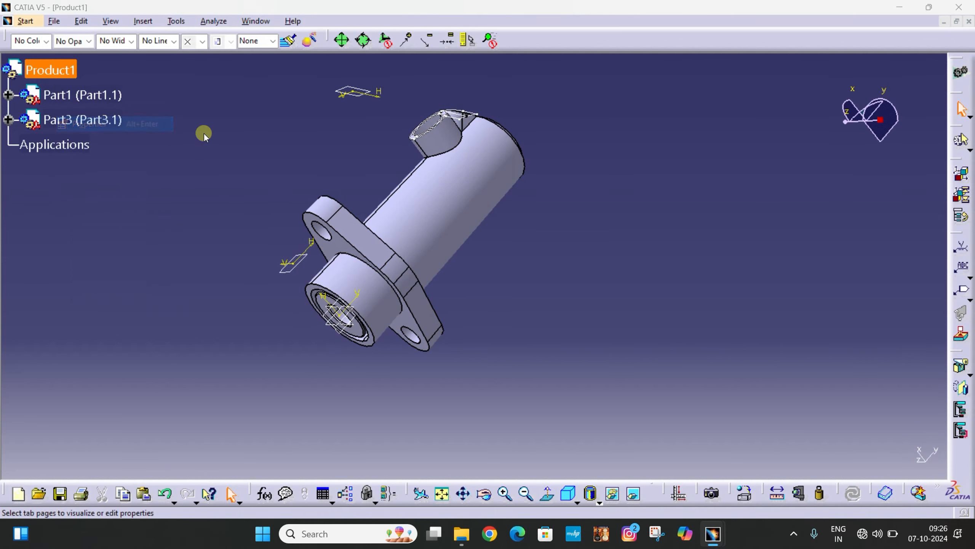
{"action": "left_click_drag", "start_coordinate": [277, 97], "coordinate": [278, 69]}
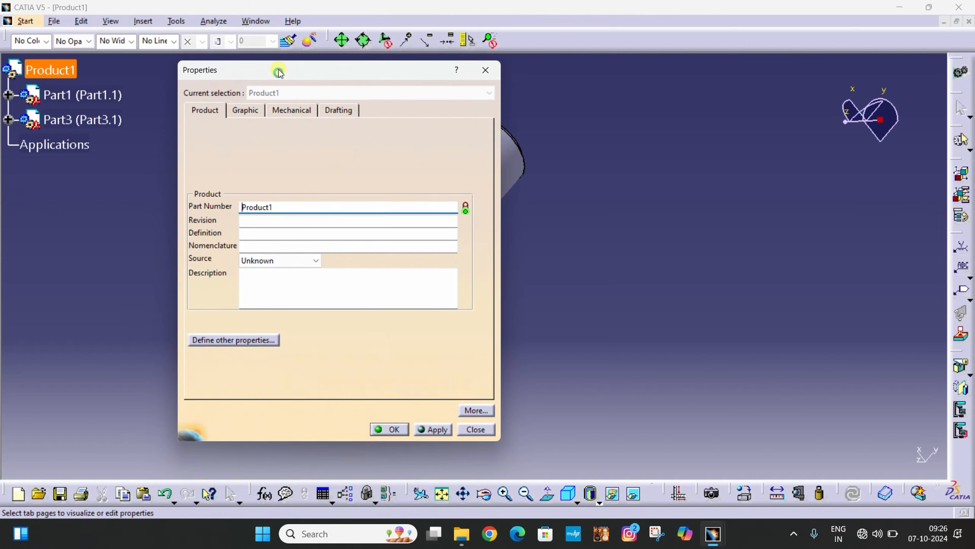
{"action": "left_click", "coordinate": [213, 109]}
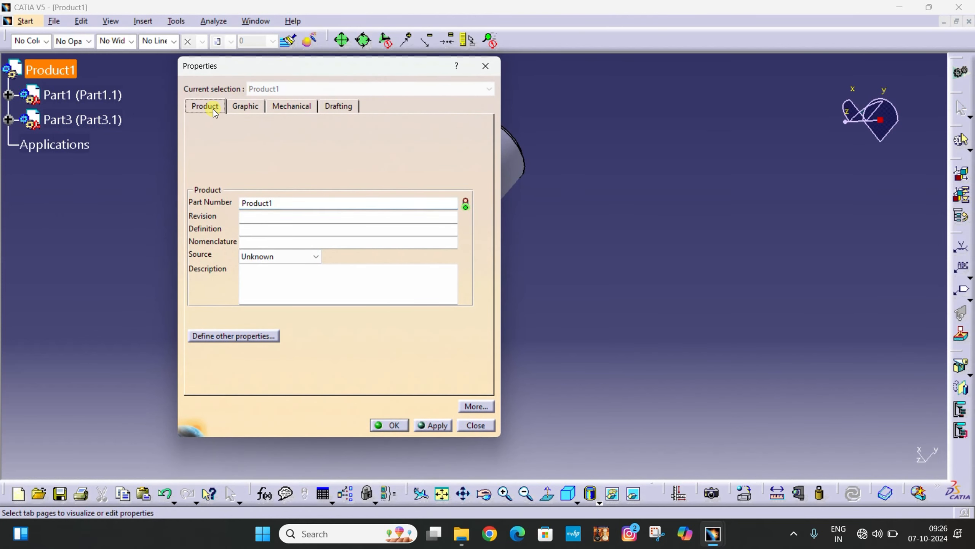
{"action": "left_click", "coordinate": [251, 109]}
{"action": "left_click", "coordinate": [292, 106]}
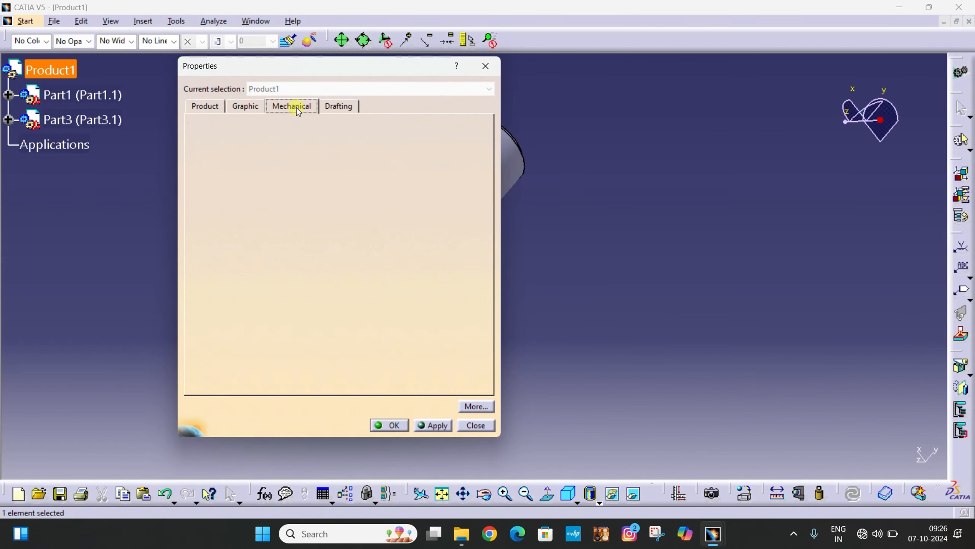
{"action": "left_click", "coordinate": [333, 110]}
{"action": "left_click", "coordinate": [206, 107]}
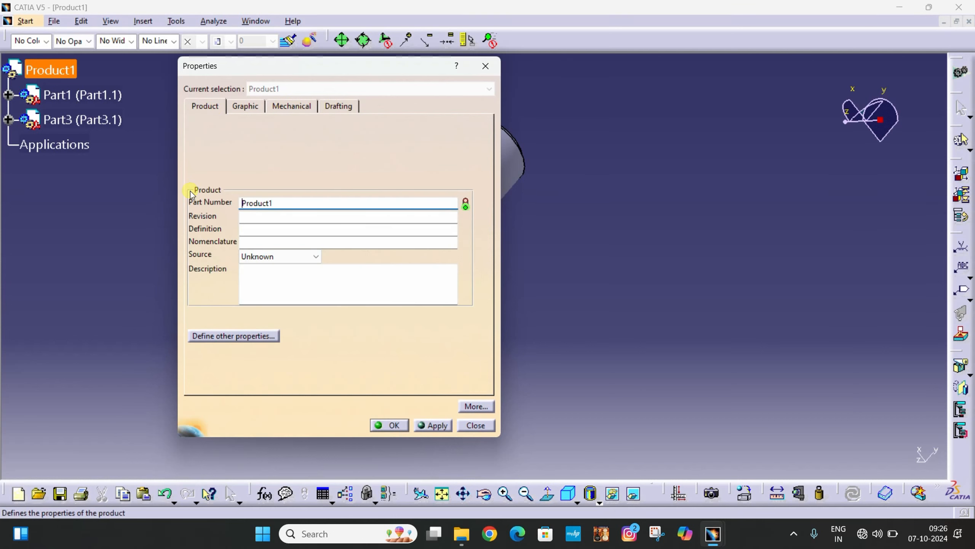
{"action": "double_click", "coordinate": [281, 207]}
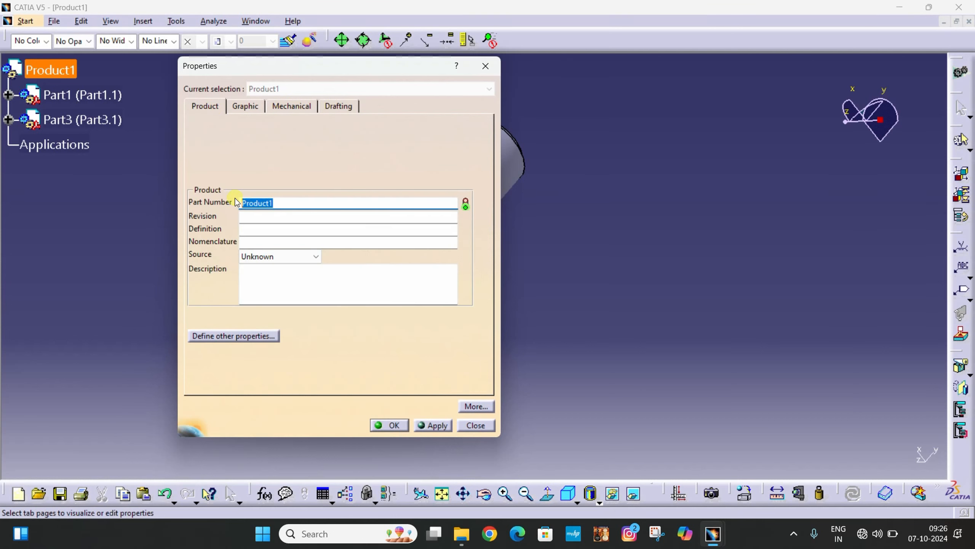
{"action": "key", "text": "BackSpace"}
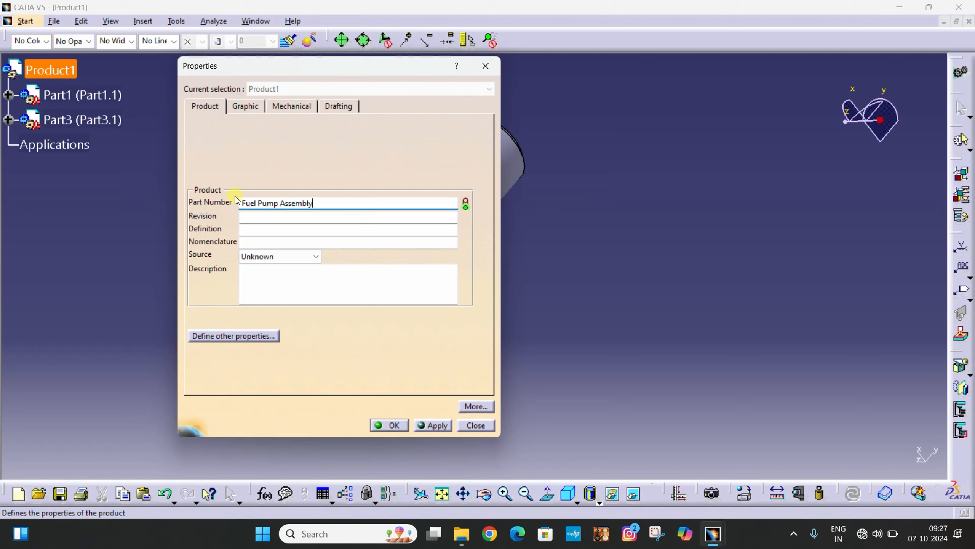
{"action": "left_click", "coordinate": [445, 425]}
{"action": "left_click", "coordinate": [389, 425]}
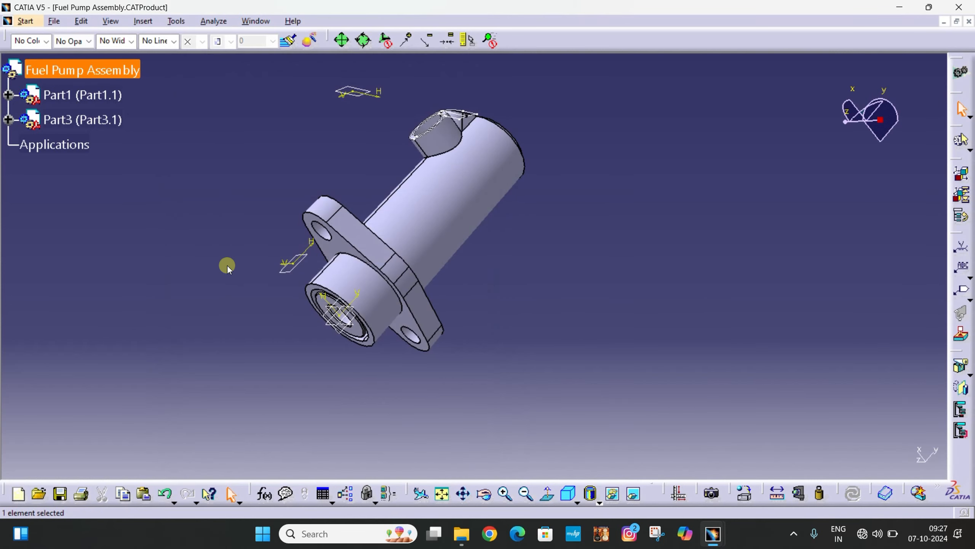
{"action": "left_click", "coordinate": [227, 264]}
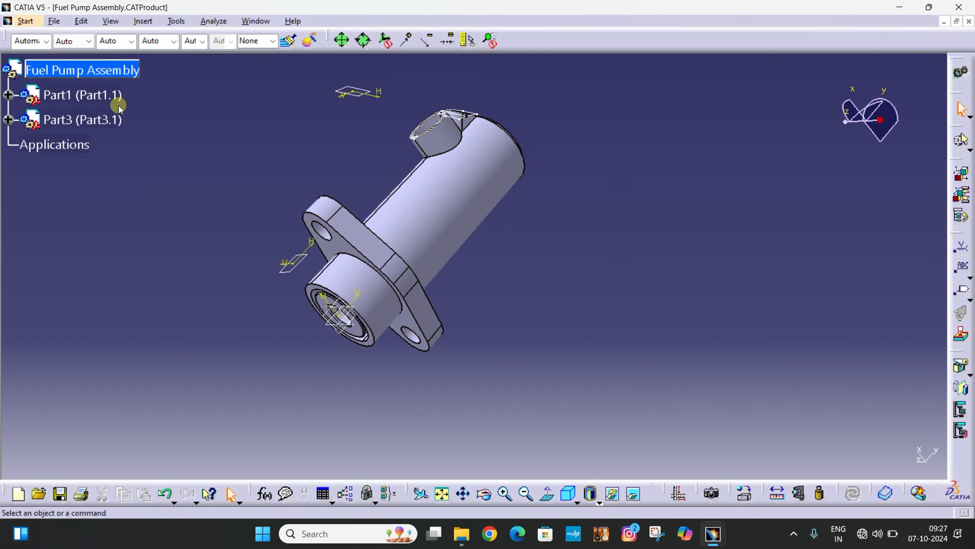
Step: Review the instance name and part number in the Part1 component's properties
{"action": "left_click", "coordinate": [117, 75]}
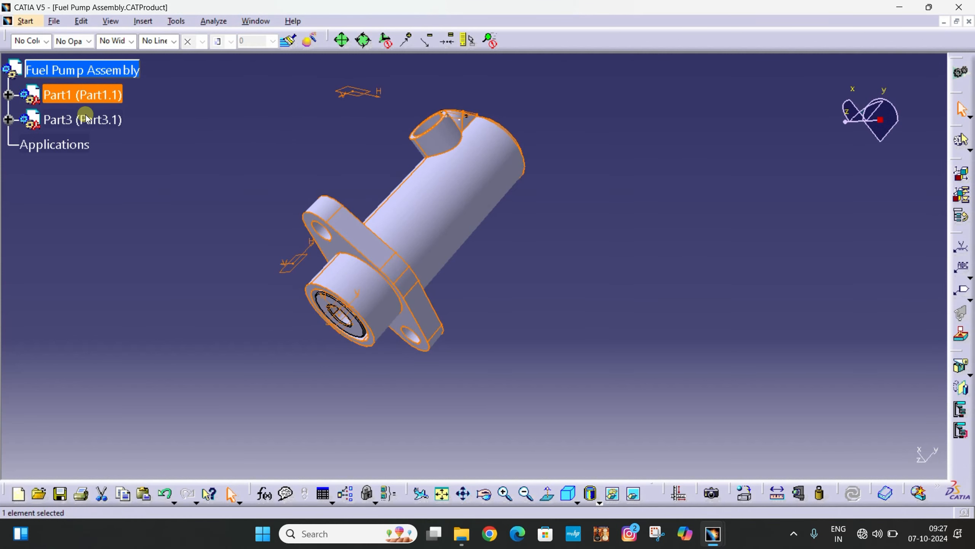
{"action": "right_click", "coordinate": [86, 93]}
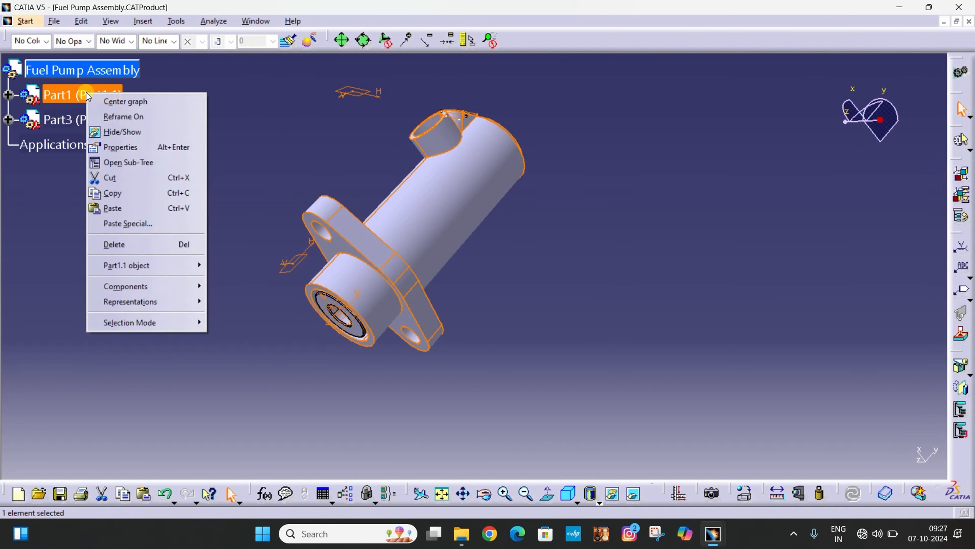
{"action": "left_click", "coordinate": [152, 148]}
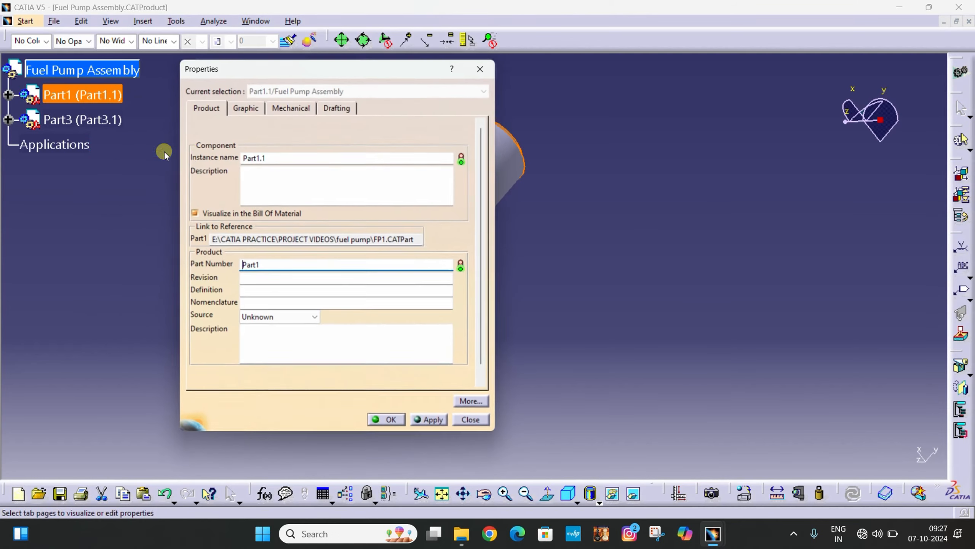
{"action": "left_click", "coordinate": [253, 160]}
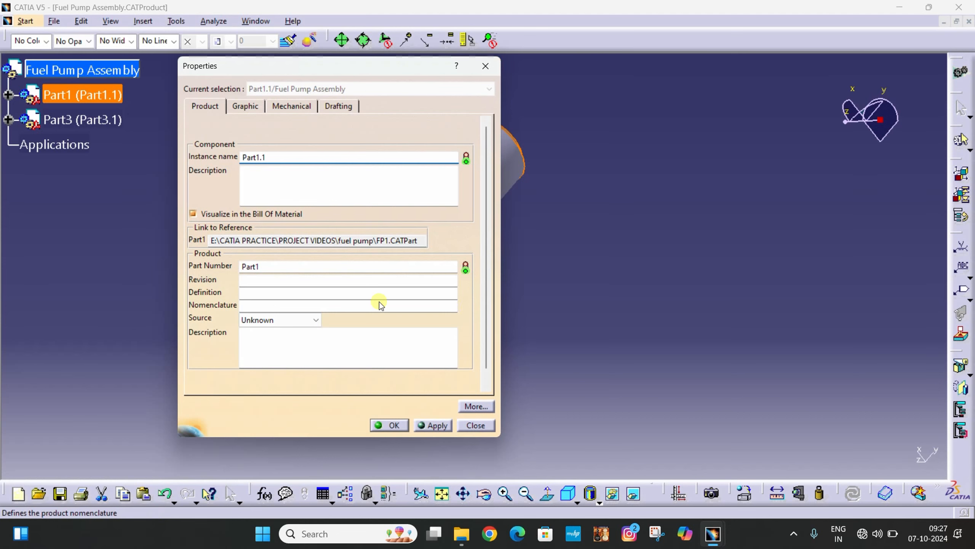
{"action": "left_click", "coordinate": [394, 425]}
{"action": "left_click", "coordinate": [109, 210]}
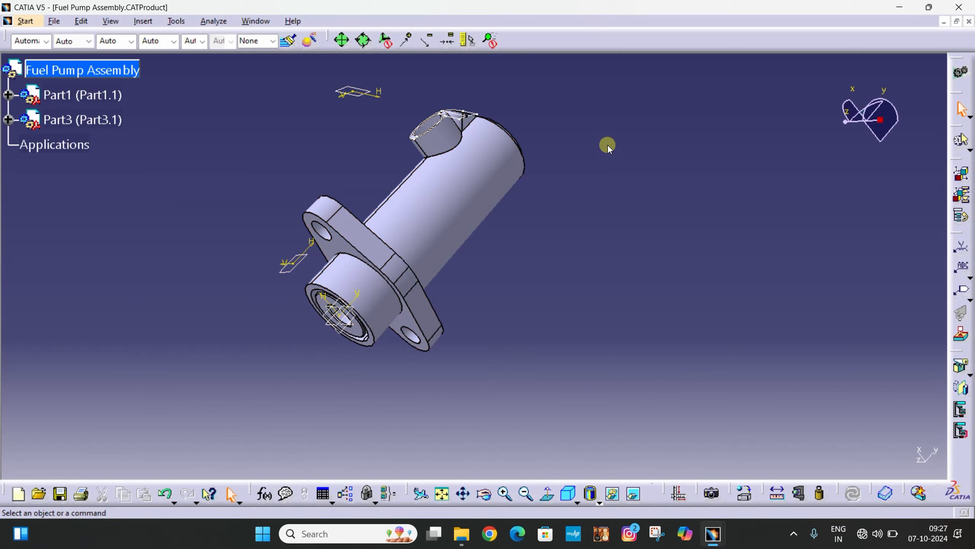
Step: Undock the selection, product structure, assembly feature and annotation toolbars and float them in the free space beside the pump model
{"action": "middle_click_drag", "start_coordinate": [608, 145], "coordinate": [901, 270]}
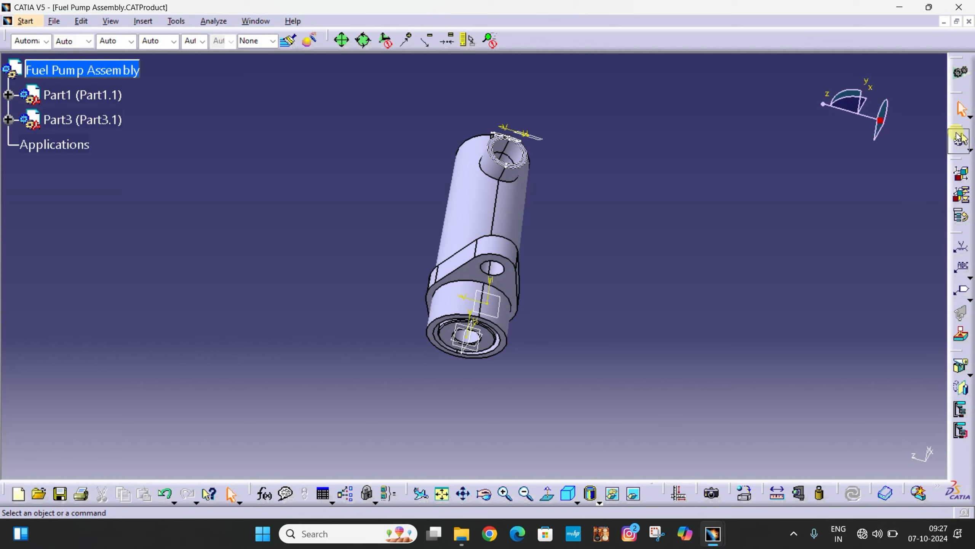
{"action": "left_click_drag", "start_coordinate": [956, 133], "coordinate": [957, 126]}
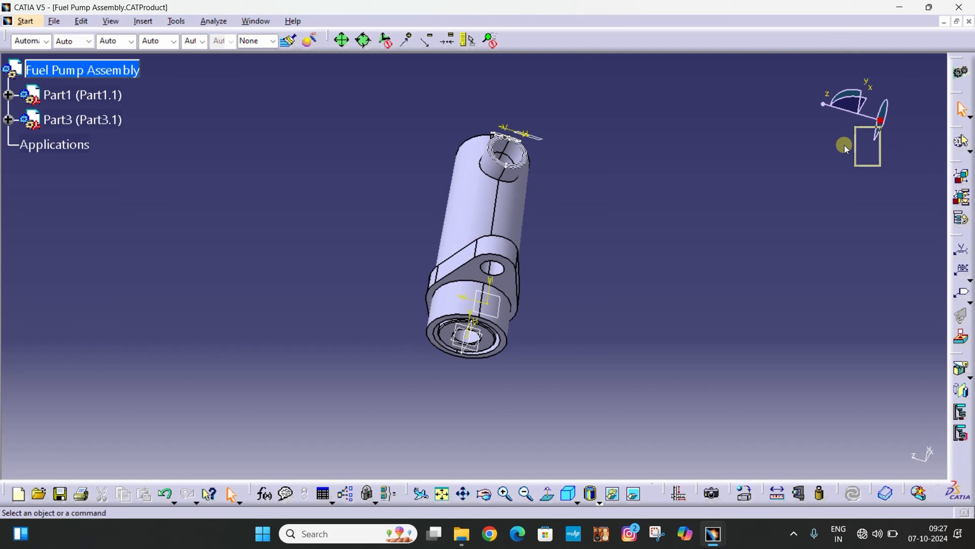
{"action": "left_click_drag", "start_coordinate": [763, 125], "coordinate": [757, 120]}
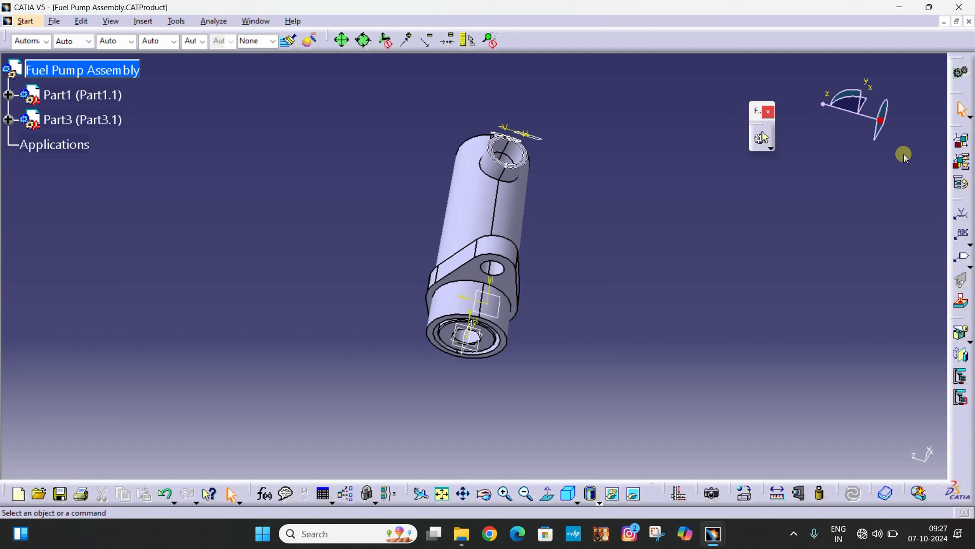
{"action": "left_click_drag", "start_coordinate": [956, 123], "coordinate": [808, 181]}
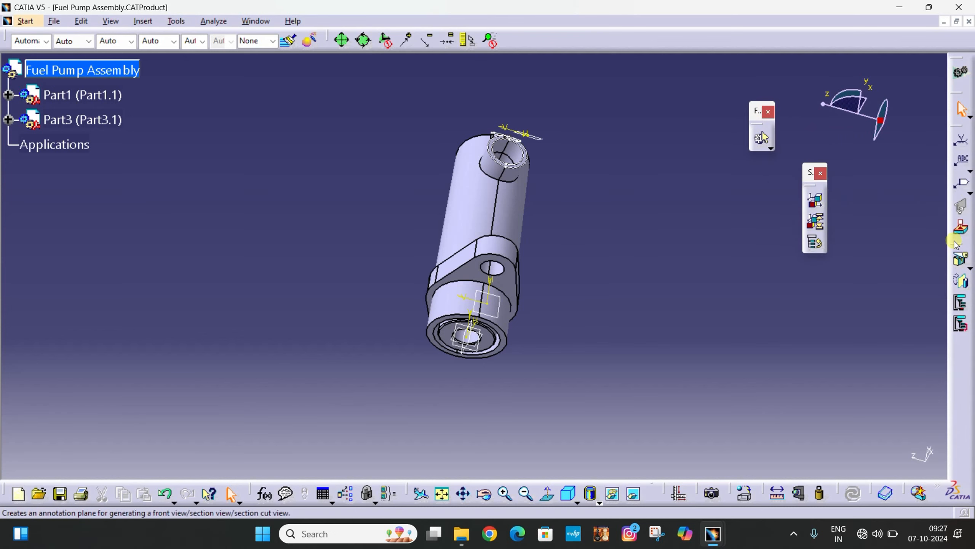
{"action": "left_click_drag", "start_coordinate": [958, 246], "coordinate": [779, 227]}
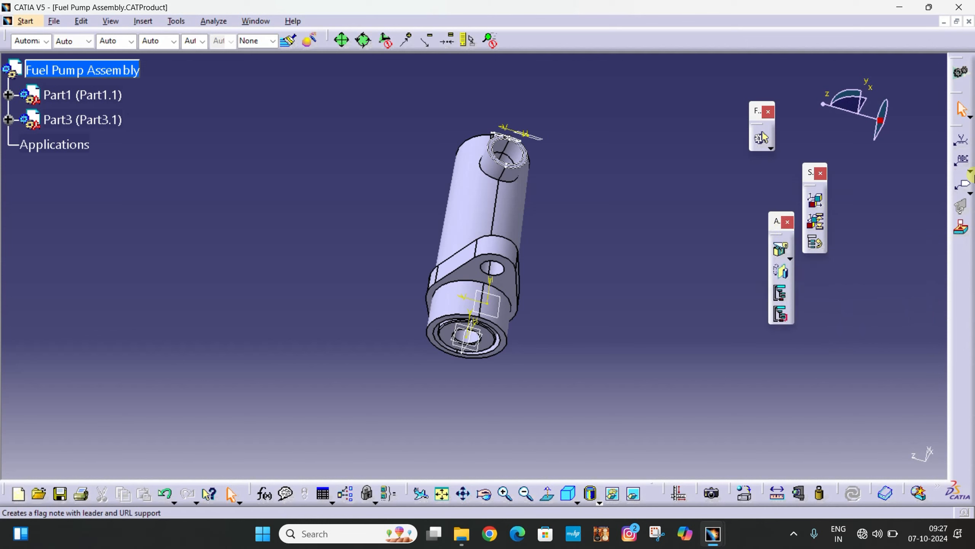
{"action": "left_click_drag", "start_coordinate": [957, 130], "coordinate": [899, 169]}
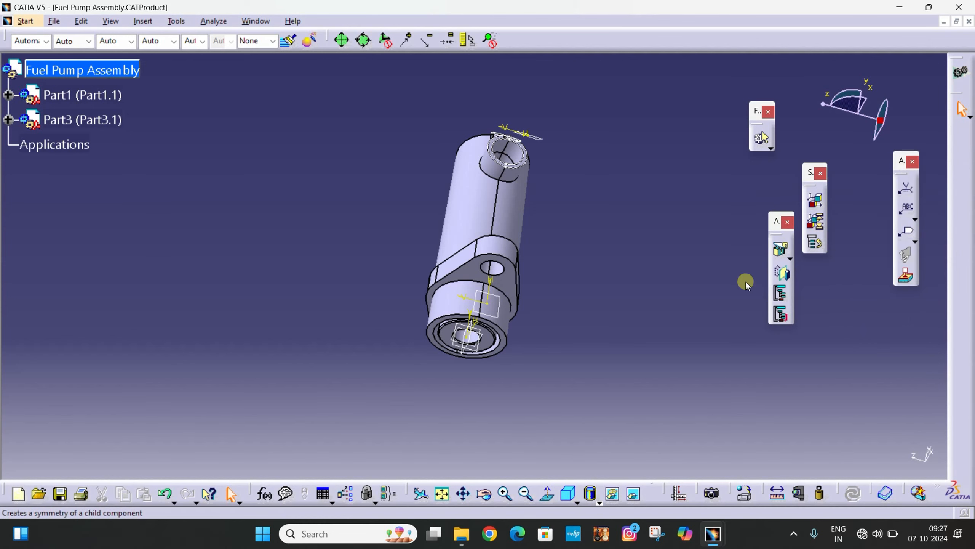
{"action": "left_click_drag", "start_coordinate": [773, 222], "coordinate": [756, 215]}
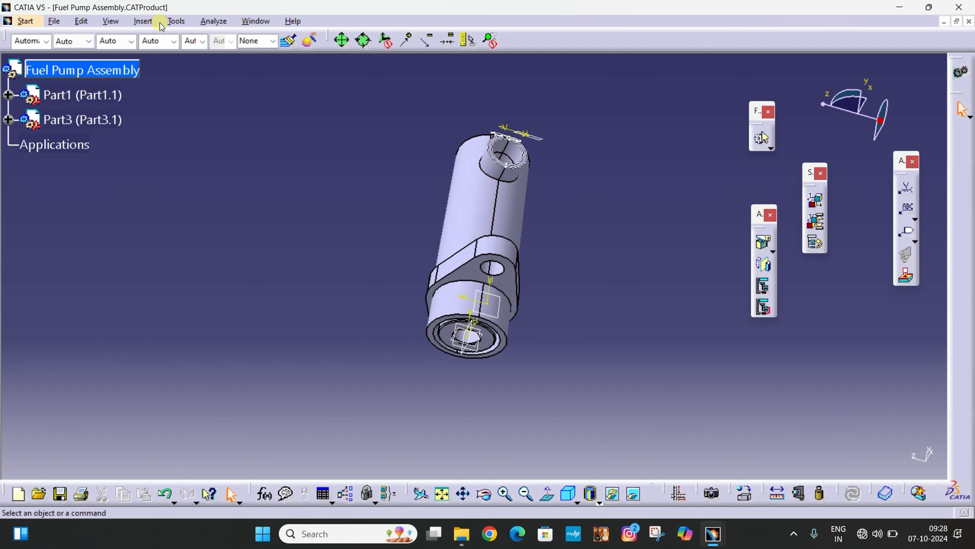
Step: Display the Constraints and Move toolbars and float both in the free space beside the pump model
{"action": "left_click", "coordinate": [111, 21]}
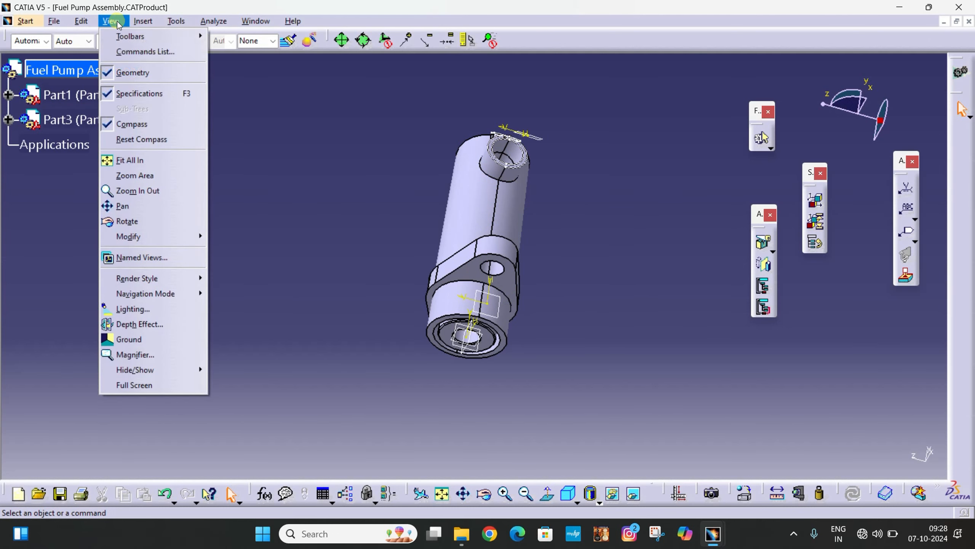
{"action": "mouse_move", "coordinate": [134, 43]}
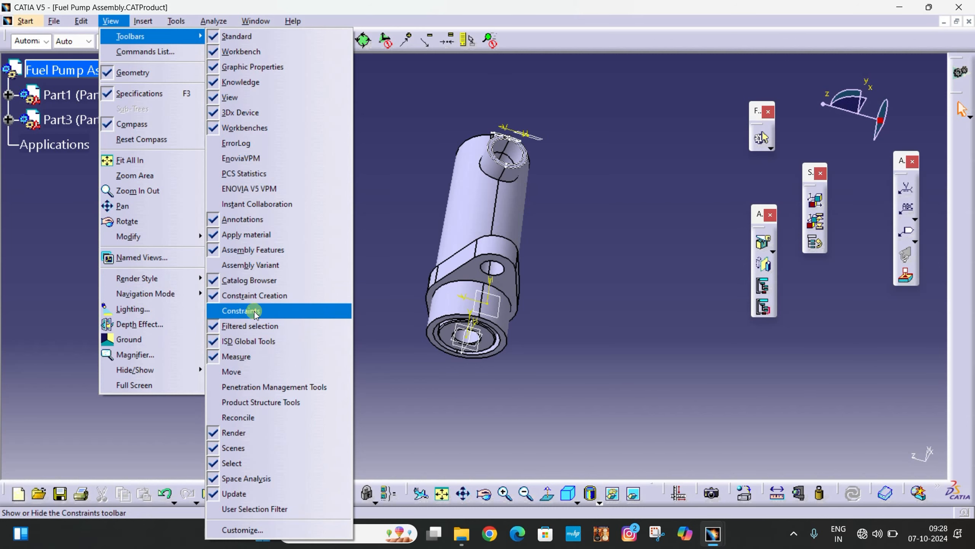
{"action": "left_click", "coordinate": [217, 311]}
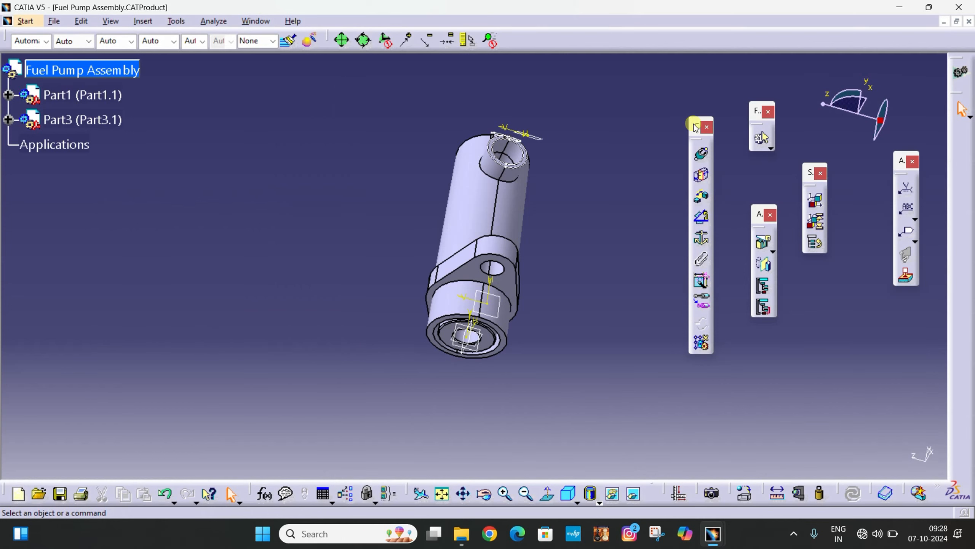
{"action": "left_click_drag", "start_coordinate": [696, 127], "coordinate": [566, 124]}
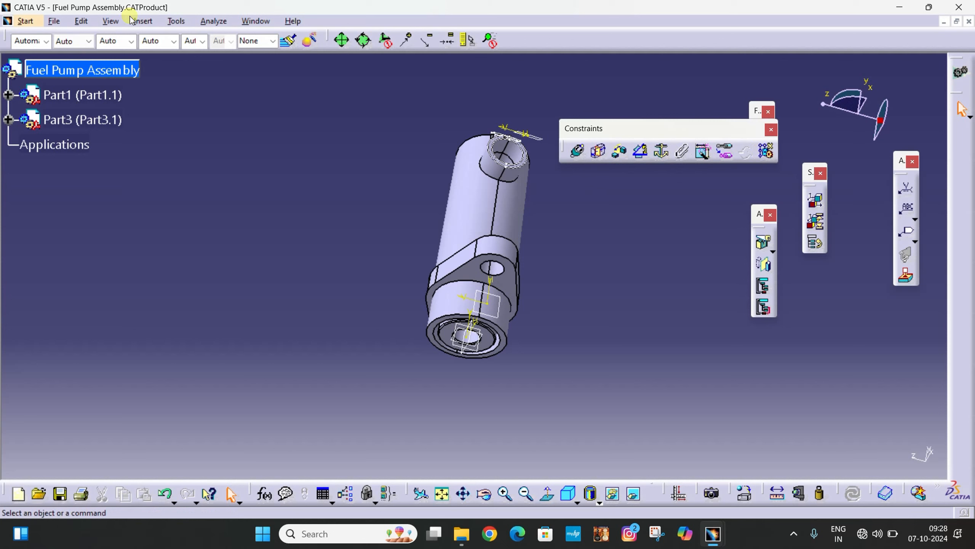
{"action": "left_click", "coordinate": [111, 21]}
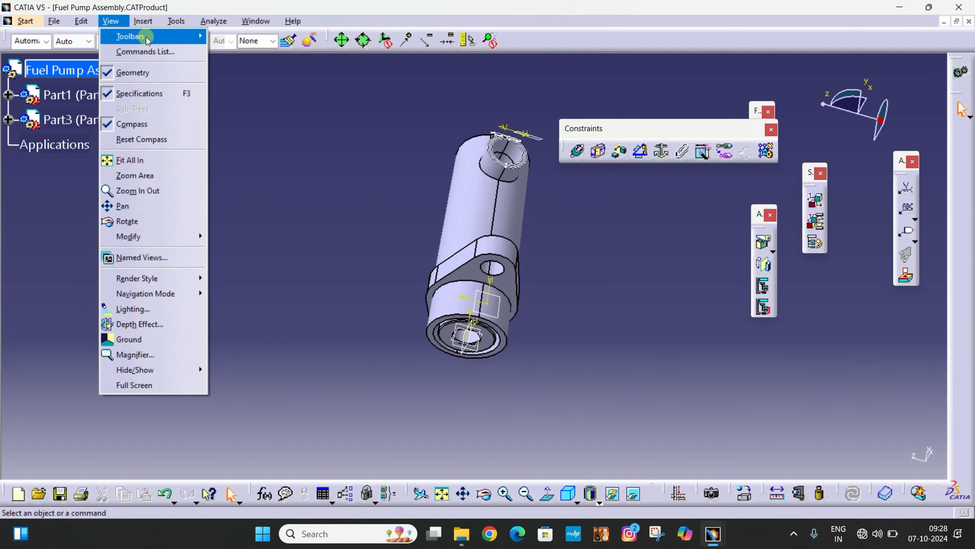
{"action": "mouse_move", "coordinate": [161, 37]}
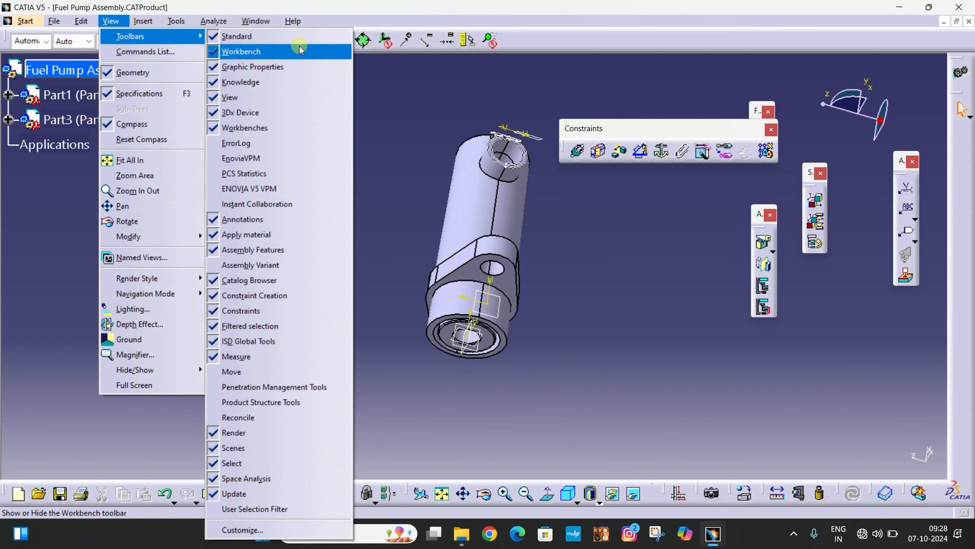
{"action": "left_click", "coordinate": [233, 372]}
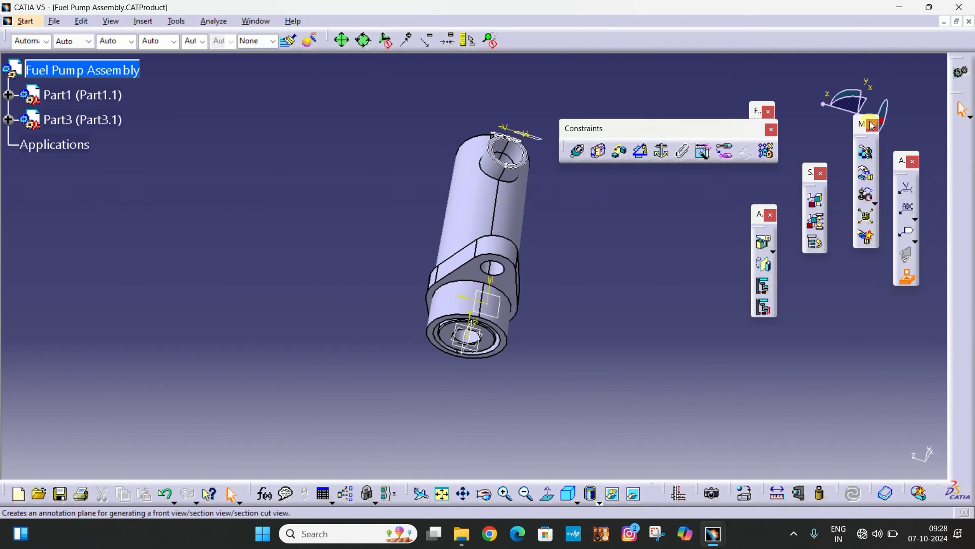
{"action": "mouse_move", "coordinate": [861, 127]}
{"action": "left_mouse_down"}
{"action": "mouse_move", "coordinate": [635, 202]}
{"action": "mouse_move", "coordinate": [662, 186]}
{"action": "mouse_move", "coordinate": [564, 189]}
{"action": "mouse_move", "coordinate": [606, 191]}
{"action": "mouse_move", "coordinate": [627, 179]}
{"action": "mouse_move", "coordinate": [611, 179]}
{"action": "left_mouse_up"}
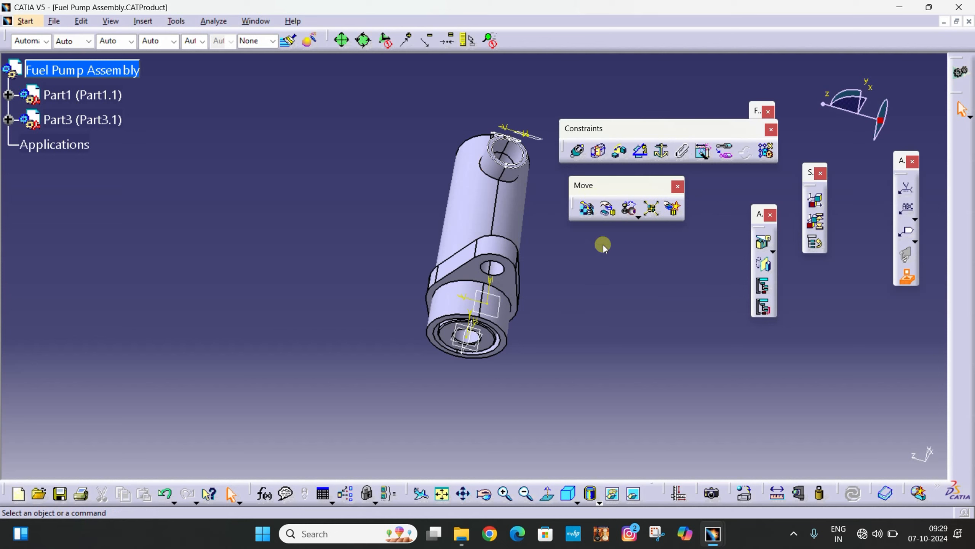
Step: Set the compass to snap automatically to the selected object
{"action": "middle_click_drag", "start_coordinate": [554, 242], "coordinate": [463, 213]}
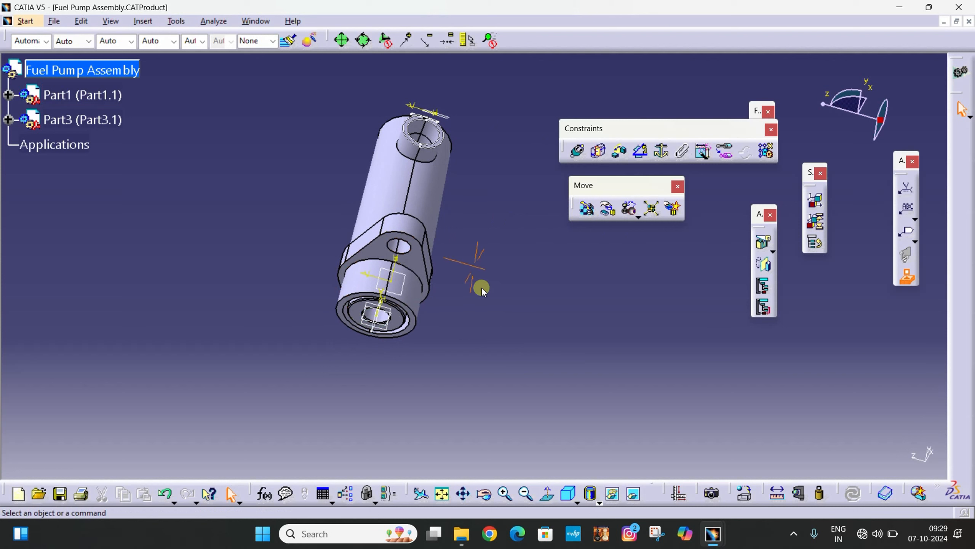
{"action": "middle_click_drag", "start_coordinate": [482, 286], "coordinate": [499, 219], "text": "ctrl"}
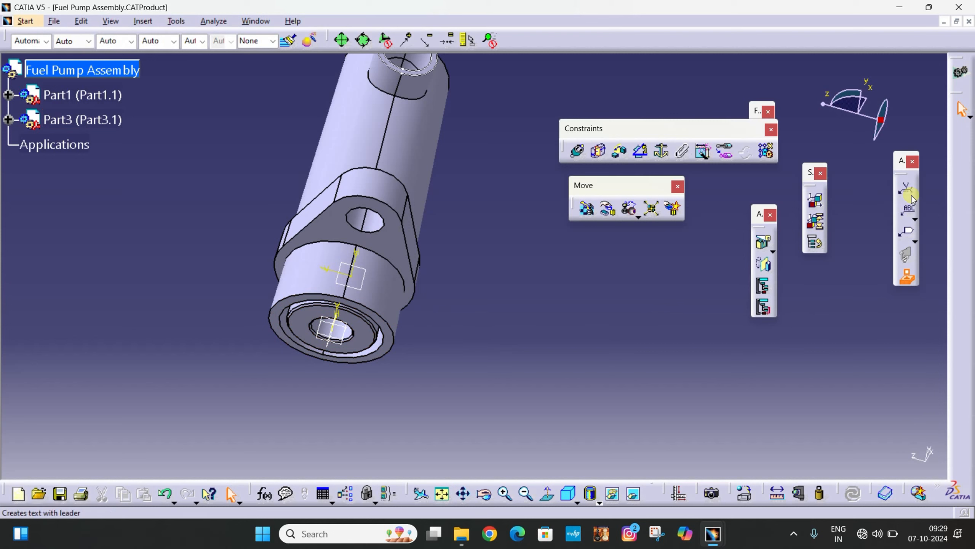
{"action": "right_click", "coordinate": [885, 124]}
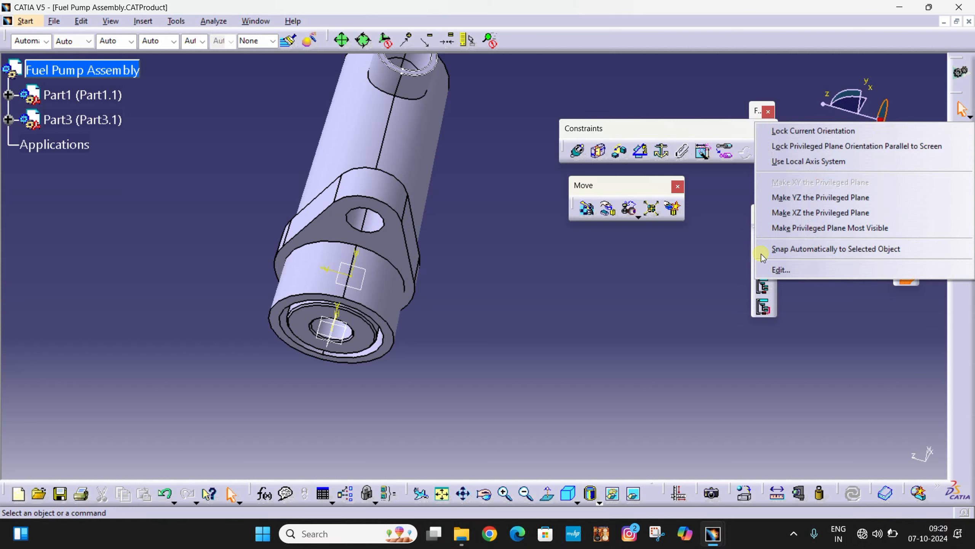
{"action": "left_click", "coordinate": [874, 249]}
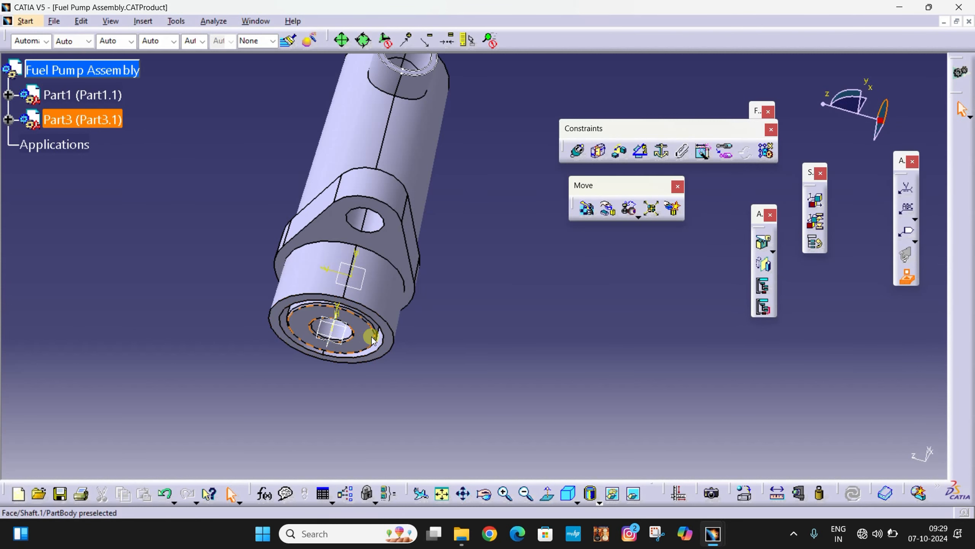
Step: Rotate the Part1 housing with the compass and move it clear of Part3
{"action": "left_click", "coordinate": [411, 169]}
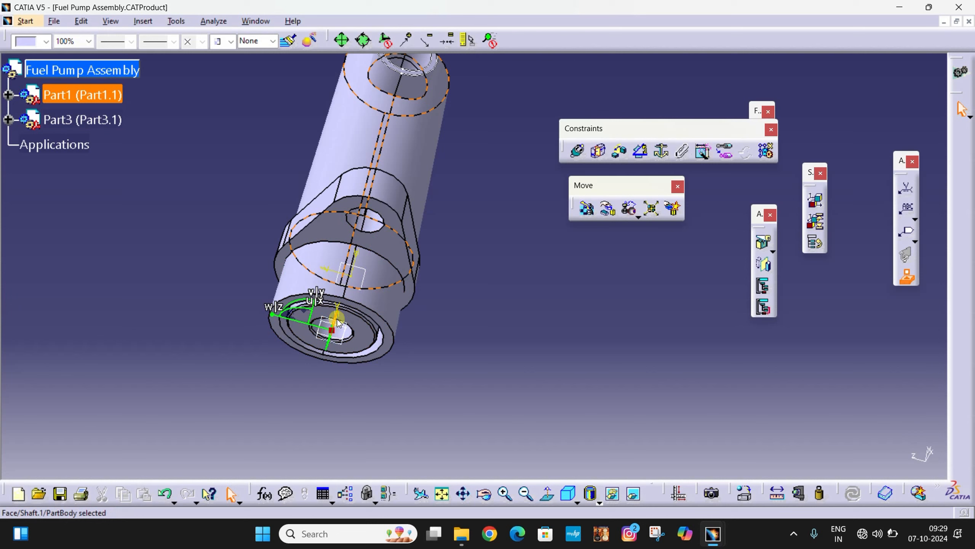
{"action": "left_click_drag", "start_coordinate": [337, 318], "coordinate": [380, 255]}
{"action": "left_click_drag", "start_coordinate": [496, 202], "coordinate": [448, 247]}
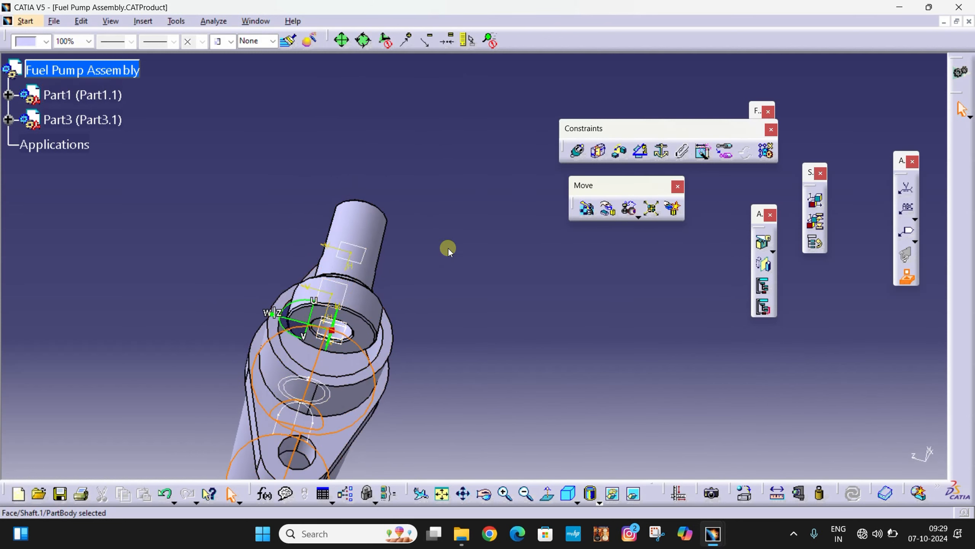
{"action": "middle_click_drag", "start_coordinate": [480, 225], "coordinate": [364, 424]}
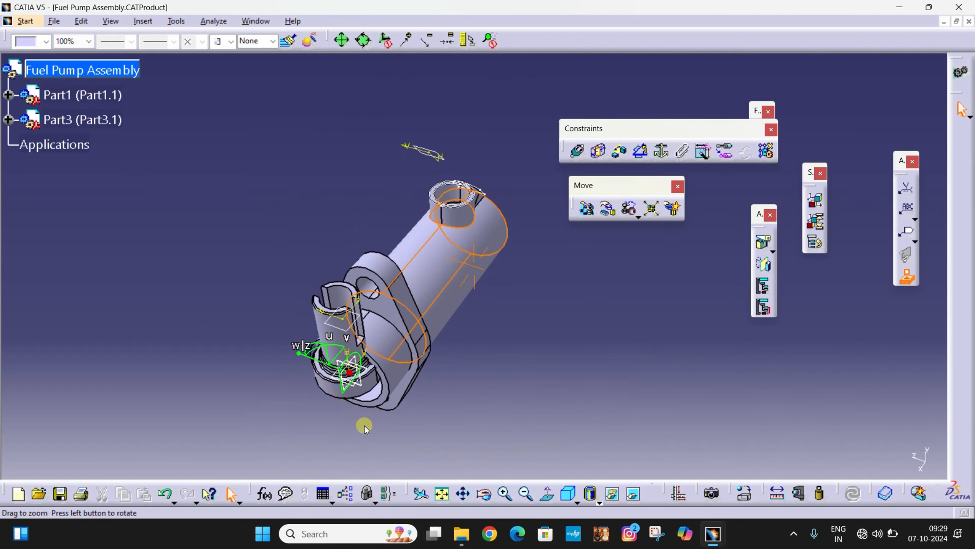
{"action": "left_click_drag", "start_coordinate": [360, 386], "coordinate": [450, 216]}
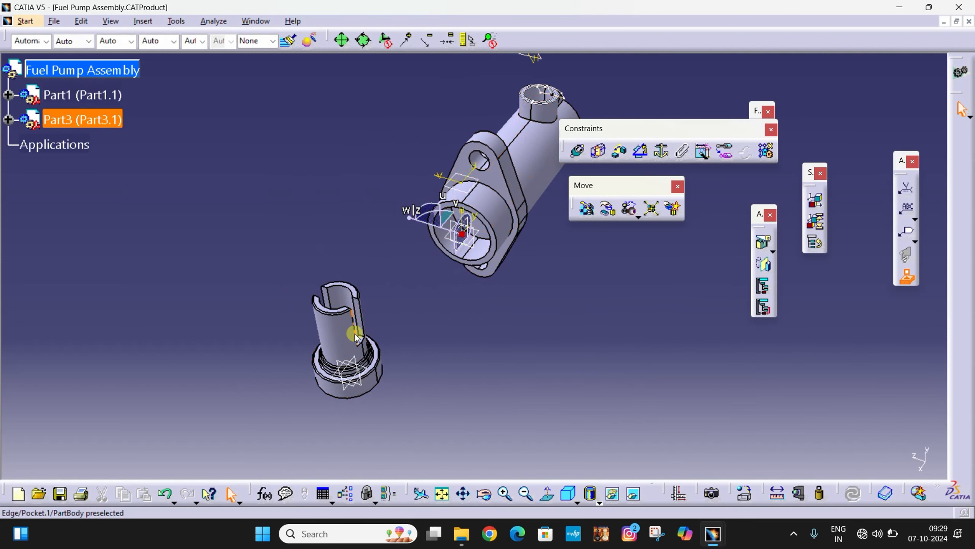
Step: Snap the compass to Part3 and rotate the part so its slotted end points away from the Part1 housing
{"action": "left_click", "coordinate": [339, 338]}
{"action": "left_click", "coordinate": [518, 357]}
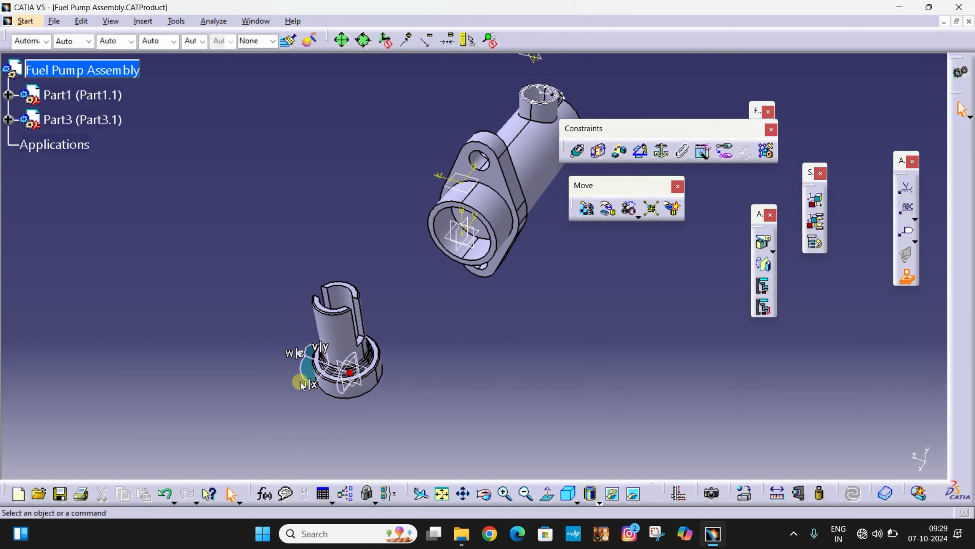
{"action": "left_click", "coordinate": [361, 355]}
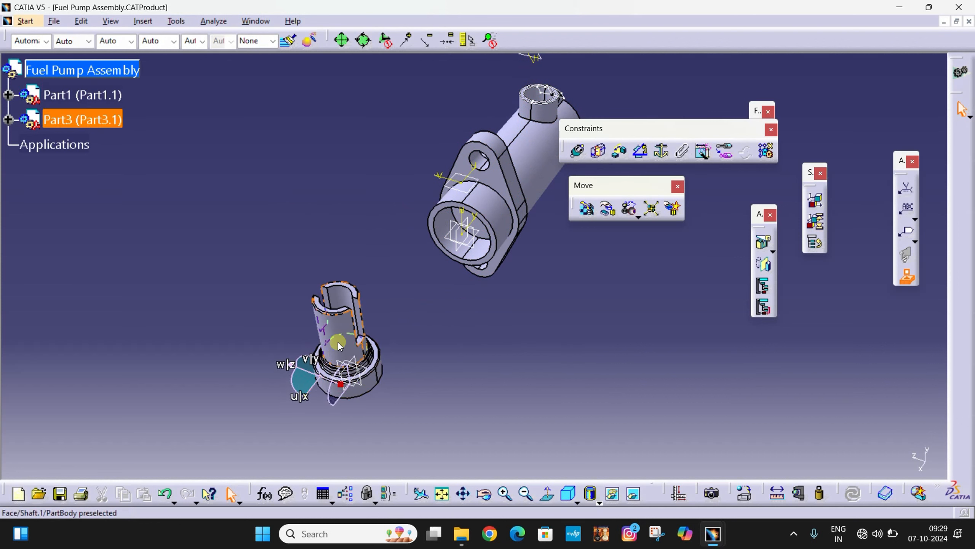
{"action": "left_click", "coordinate": [363, 357]}
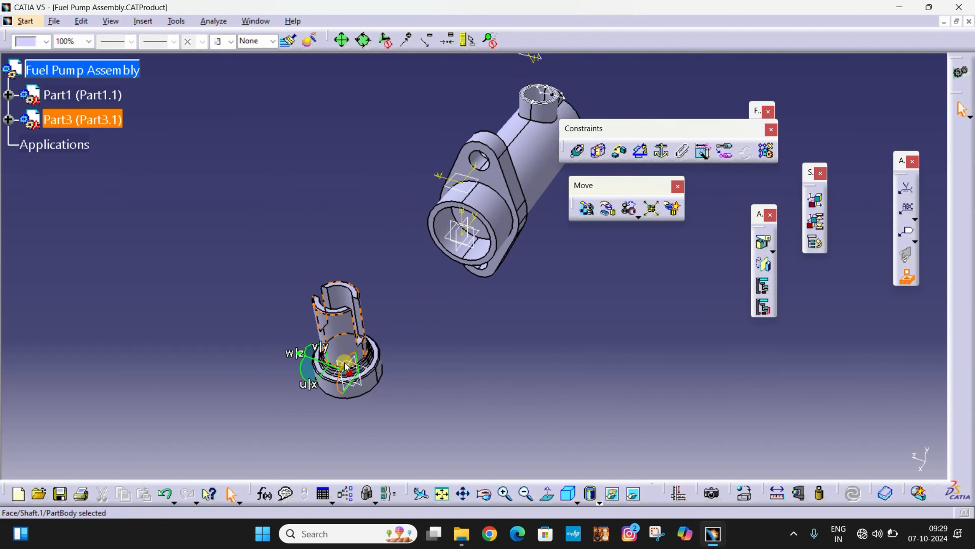
{"action": "left_click_drag", "start_coordinate": [346, 367], "coordinate": [279, 465]}
{"action": "left_click", "coordinate": [491, 418]}
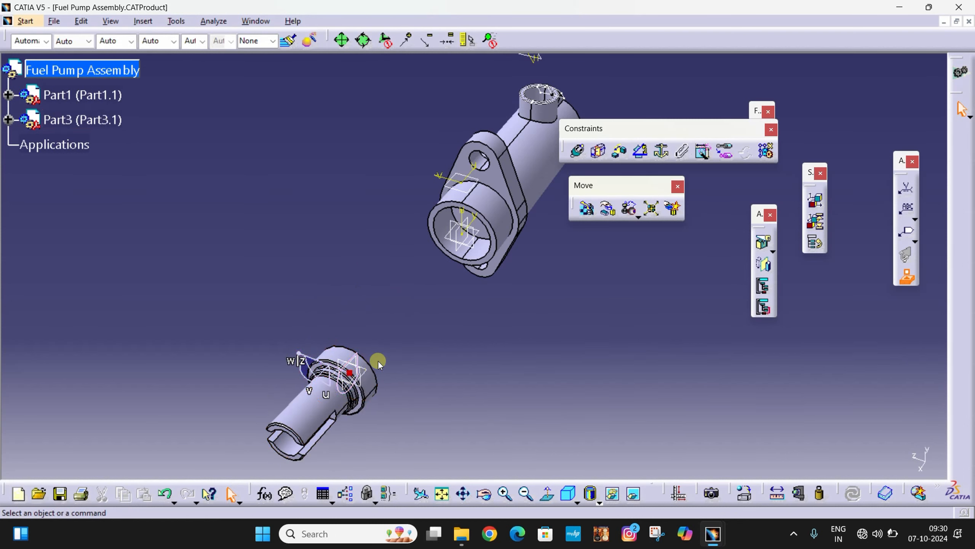
Step: Move Part3 with the compass to the free space beyond the far end of the Part1 housing
{"action": "left_click", "coordinate": [368, 366]}
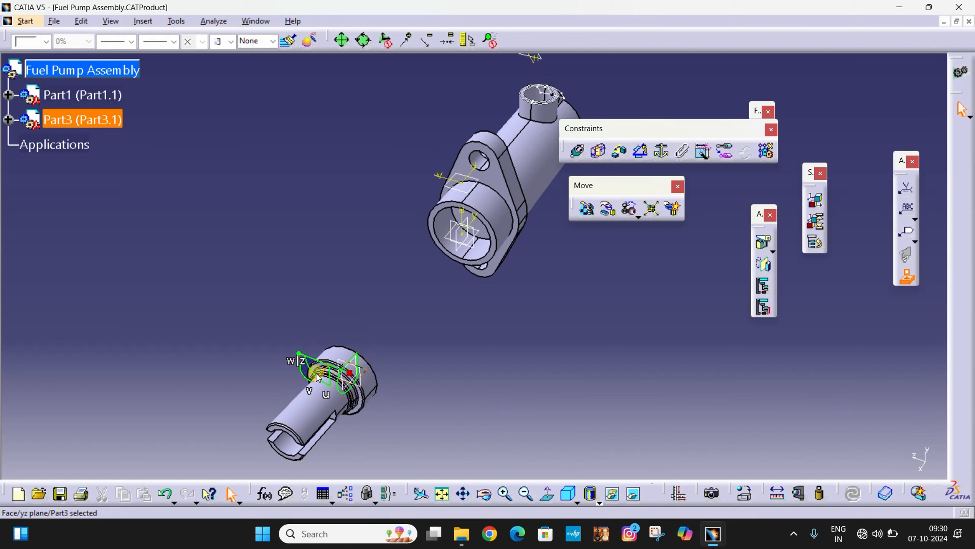
{"action": "left_click_drag", "start_coordinate": [317, 373], "coordinate": [664, 123]}
{"action": "left_click", "coordinate": [351, 147]}
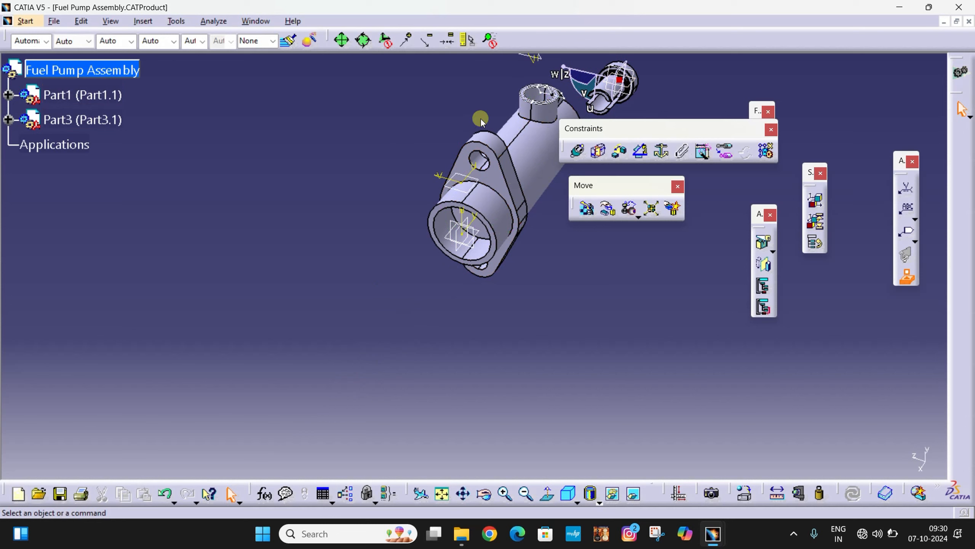
Step: Start Smart Move and expand its dialog to show the Quick Constraint options
{"action": "middle_click_drag", "start_coordinate": [482, 121], "coordinate": [305, 322]}
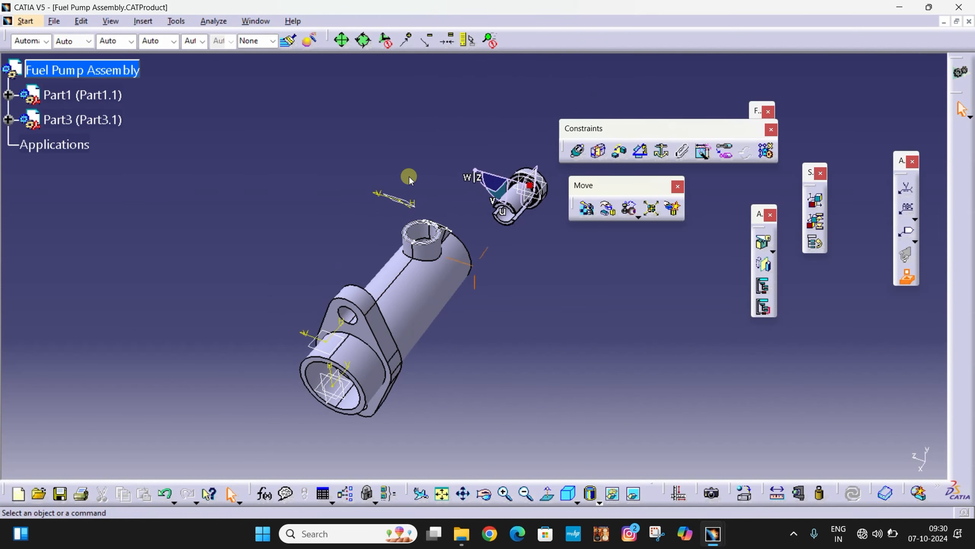
{"action": "middle_click_drag", "start_coordinate": [409, 177], "coordinate": [277, 271]}
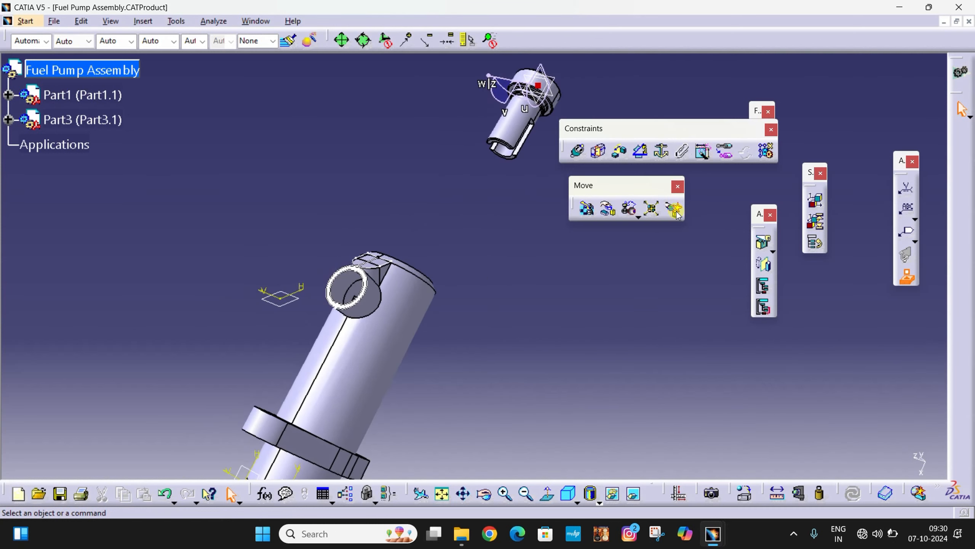
{"action": "left_click", "coordinate": [639, 217]}
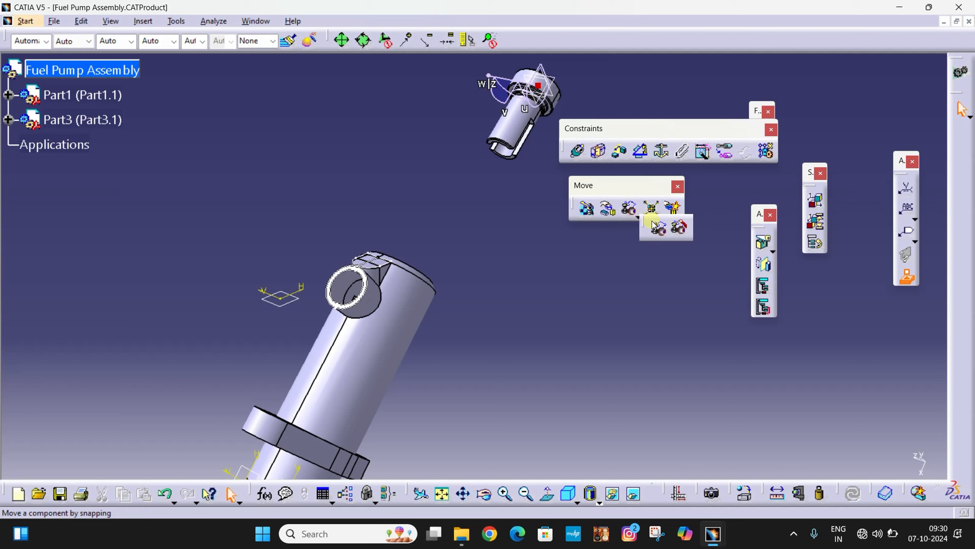
{"action": "left_click", "coordinate": [681, 229]}
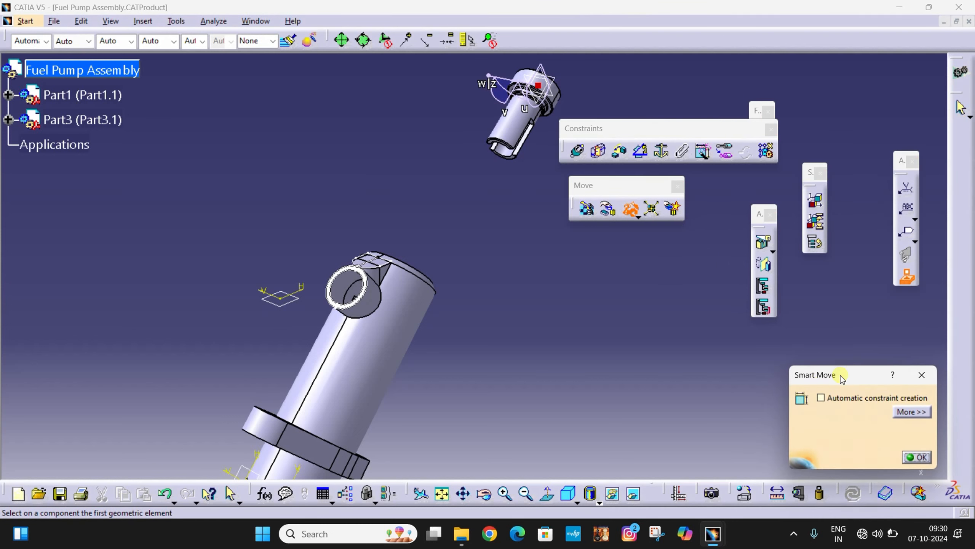
{"action": "left_click_drag", "start_coordinate": [840, 377], "coordinate": [622, 238]}
{"action": "left_click", "coordinate": [674, 309]}
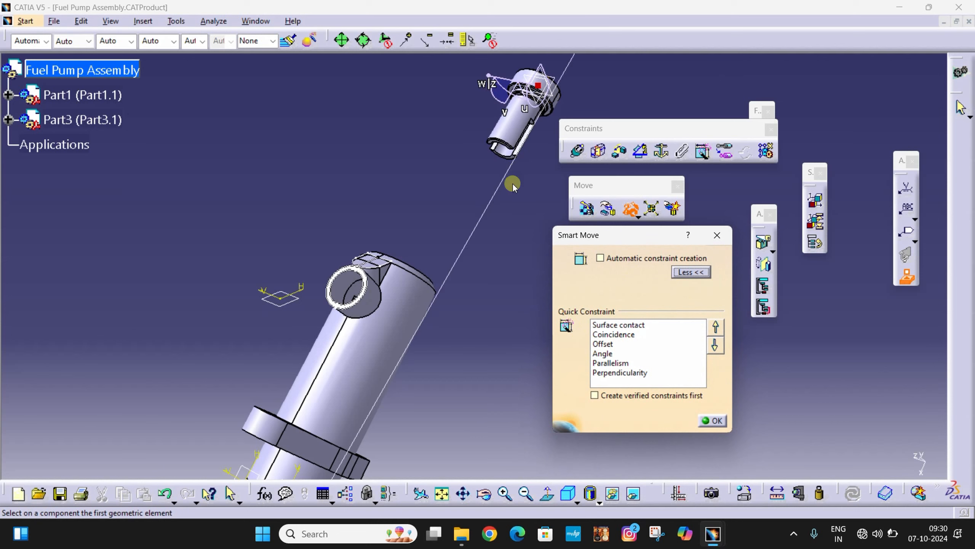
Step: Choose Coincidence for Smart Move, snap Part3's collar to the end of the Part1 housing and accept the move
{"action": "middle_click_drag", "start_coordinate": [526, 176], "coordinate": [548, 124]}
{"action": "middle_click_drag", "start_coordinate": [498, 166], "coordinate": [443, 219]}
{"action": "mouse_move", "coordinate": [581, 95]}
{"action": "middle_mouse_down"}
{"action": "mouse_move", "coordinate": [490, 187]}
{"action": "mouse_move", "coordinate": [536, 99]}
{"action": "middle_mouse_up"}
{"action": "middle_click_drag", "start_coordinate": [493, 189], "coordinate": [479, 220]}
{"action": "middle_click_drag", "start_coordinate": [524, 177], "coordinate": [583, 83]}
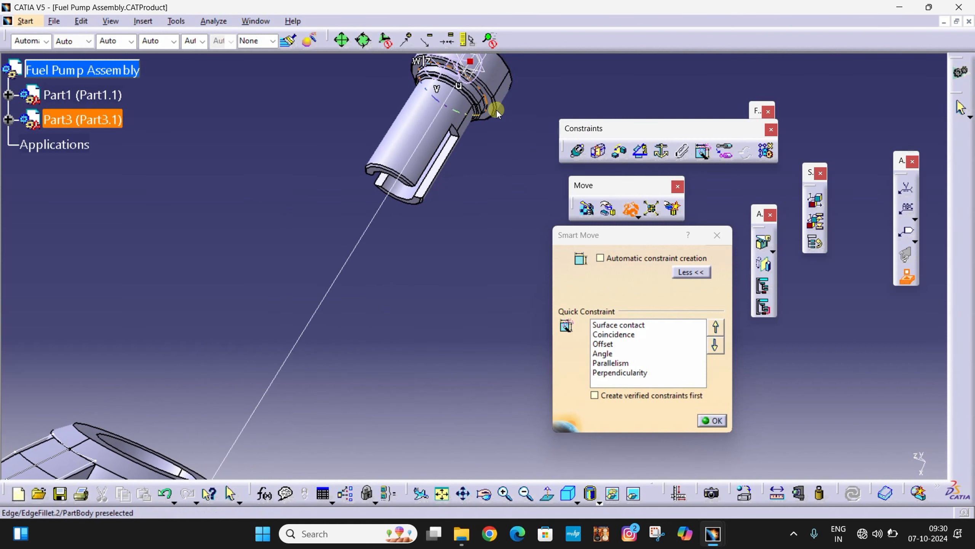
{"action": "middle_click_drag", "start_coordinate": [499, 146], "coordinate": [538, 49]}
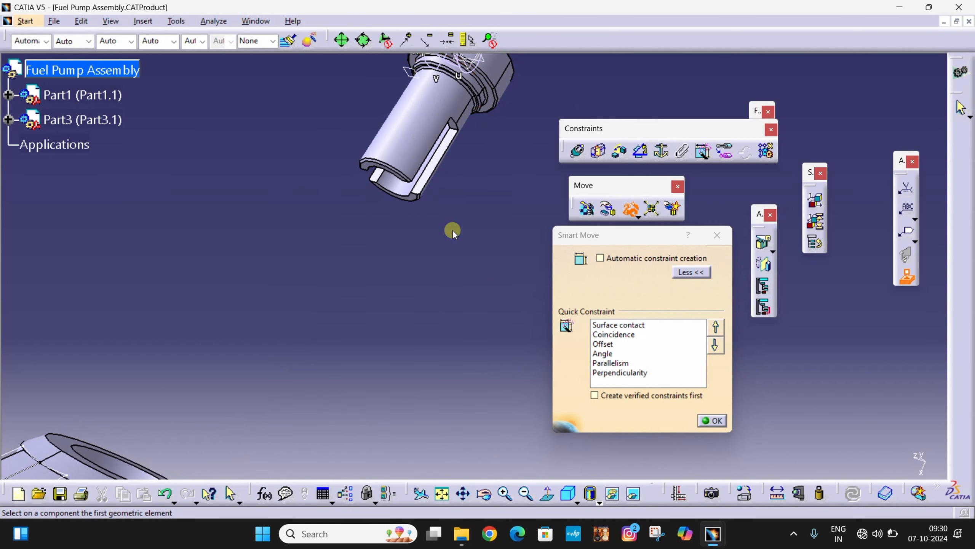
{"action": "middle_click_drag", "start_coordinate": [504, 110], "coordinate": [504, 107]}
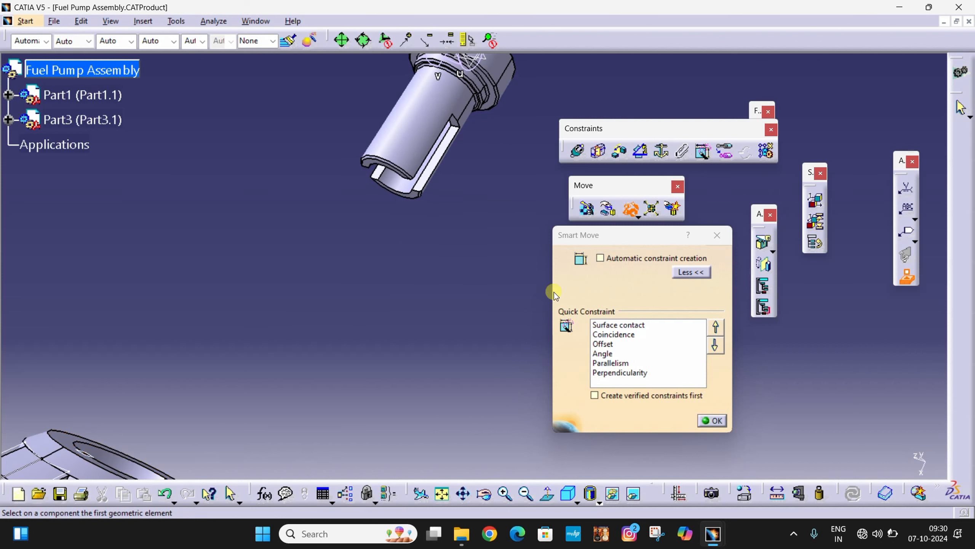
{"action": "left_click", "coordinate": [616, 336]}
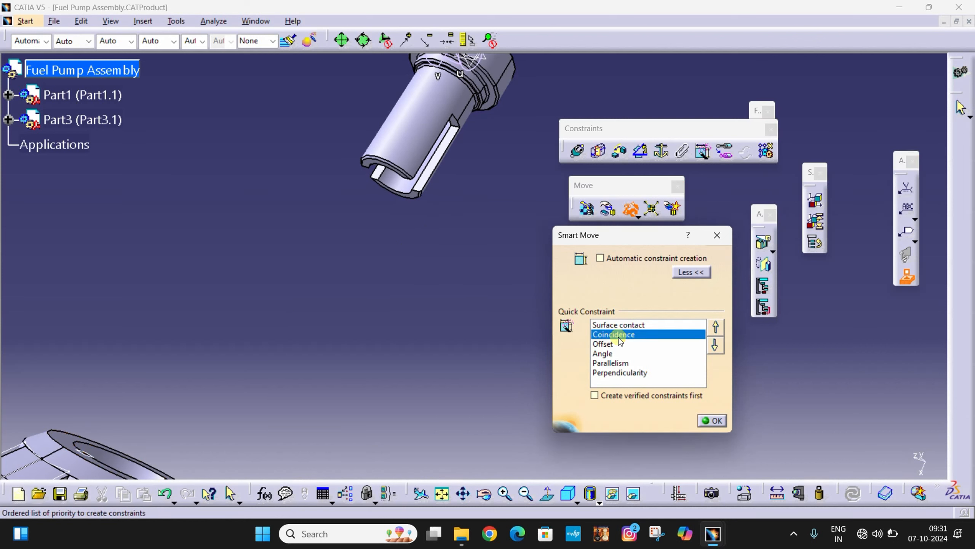
{"action": "left_click", "coordinate": [493, 98]}
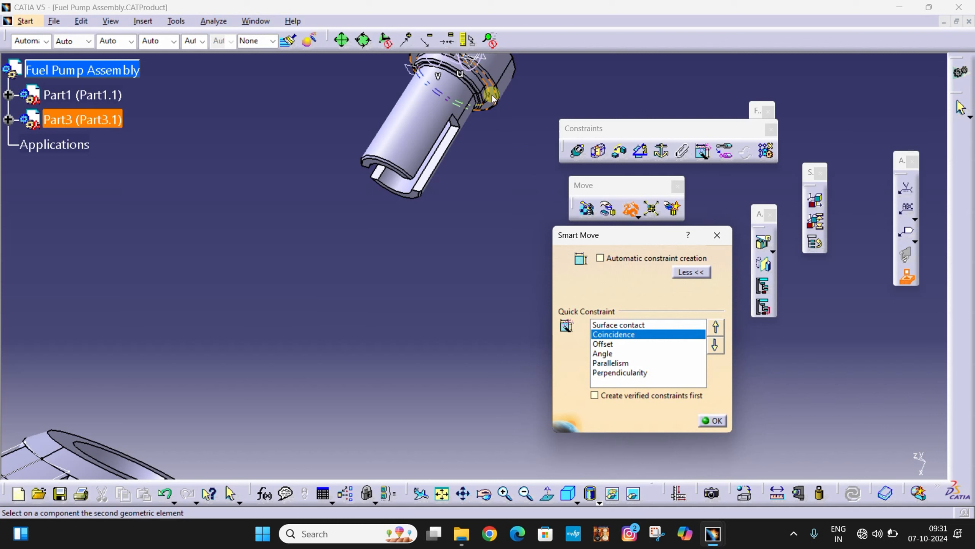
{"action": "left_click", "coordinate": [62, 437]}
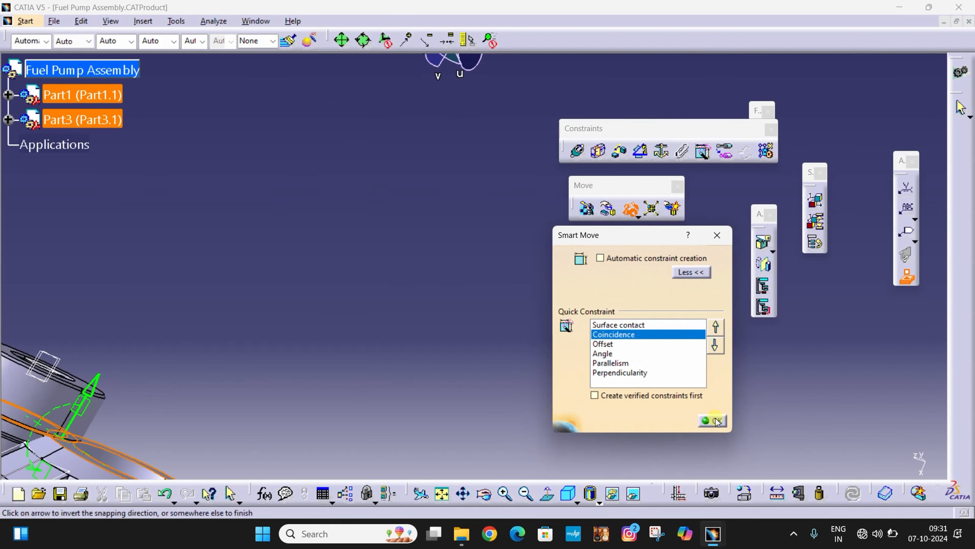
{"action": "middle_click_drag", "start_coordinate": [470, 186], "coordinate": [474, 185]}
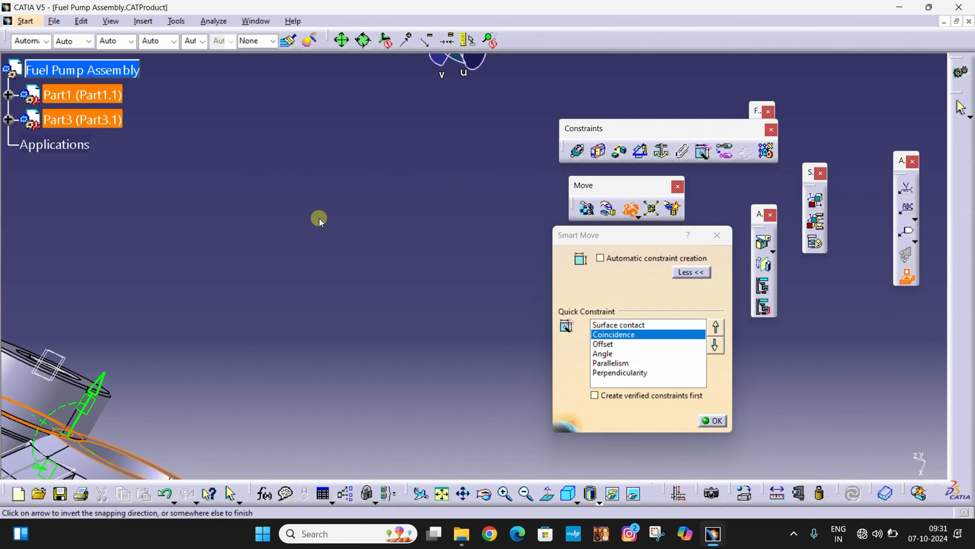
{"action": "left_click", "coordinate": [714, 420]}
{"action": "middle_click_drag", "start_coordinate": [580, 234], "coordinate": [582, 232]}
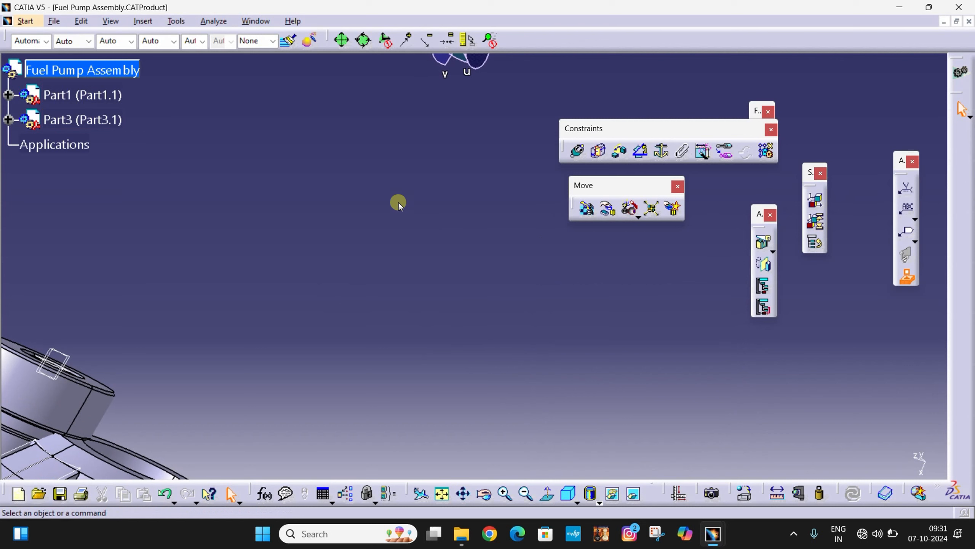
Step: Run Smart Move with Coincidence and snap the axis of the Part1 housing's main bore to the centre of Part3's collar
{"action": "middle_click_drag", "start_coordinate": [430, 201], "coordinate": [434, 199]}
{"action": "mouse_move", "coordinate": [353, 204]}
{"action": "middle_mouse_down"}
{"action": "mouse_move", "coordinate": [373, 202]}
{"action": "mouse_move", "coordinate": [360, 211]}
{"action": "middle_mouse_up"}
{"action": "middle_click_drag", "start_coordinate": [335, 252], "coordinate": [438, 210]}
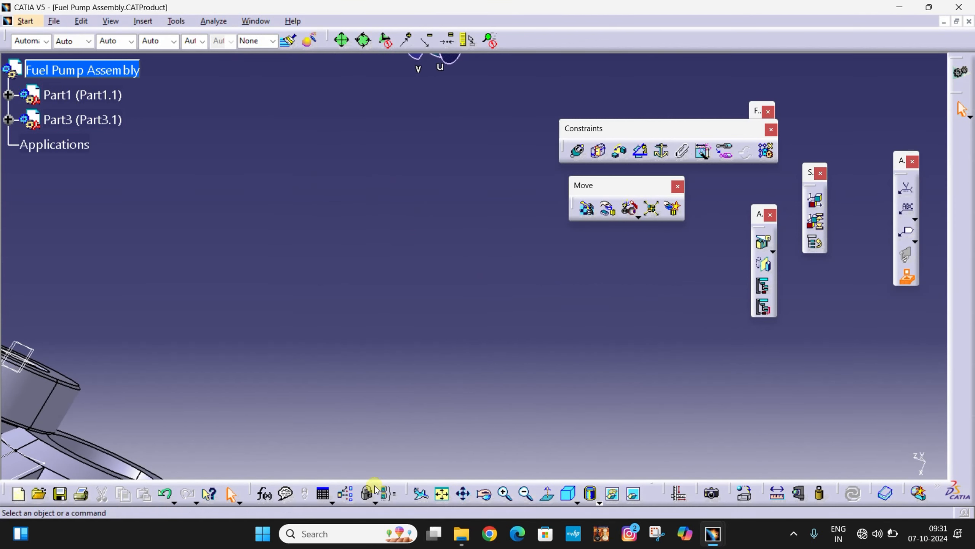
{"action": "left_click", "coordinate": [442, 492]}
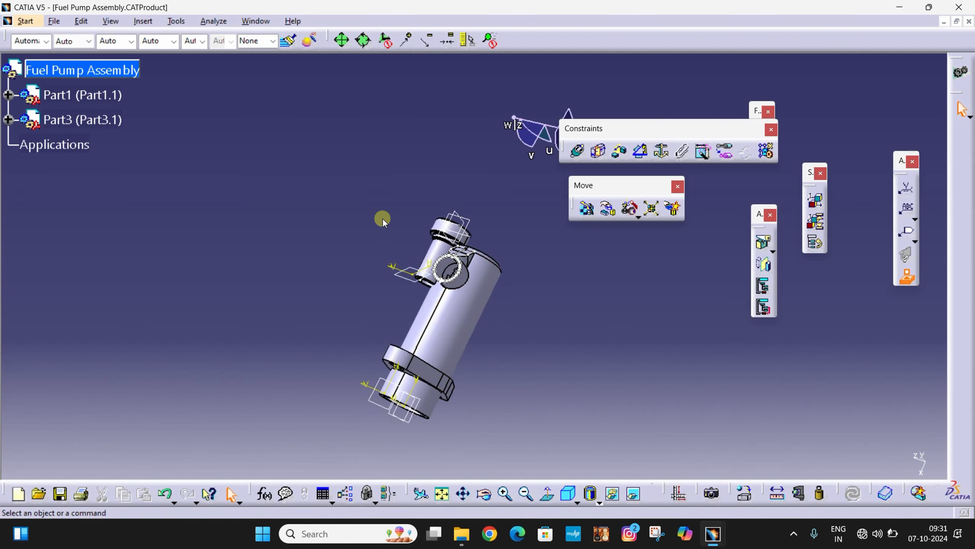
{"action": "middle_click_drag", "start_coordinate": [381, 218], "coordinate": [319, 285]}
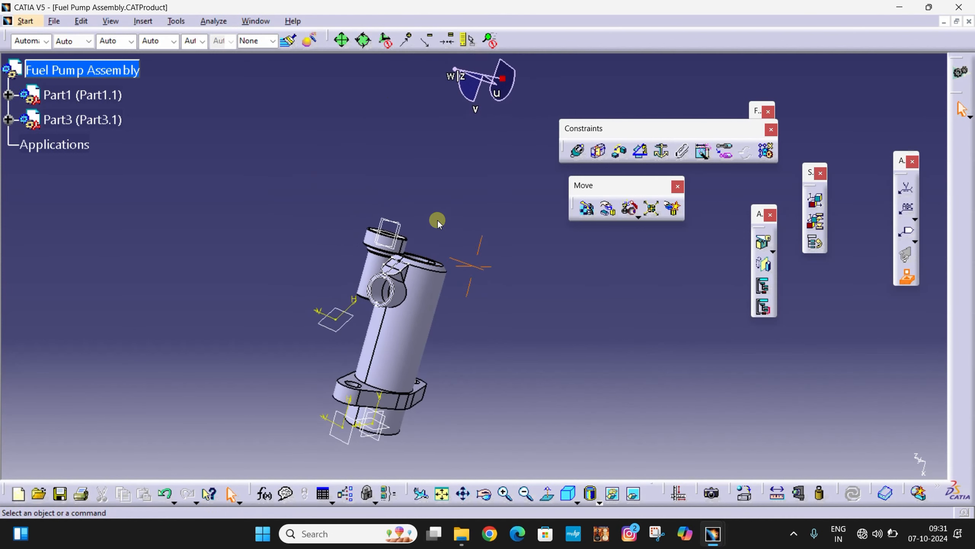
{"action": "middle_click_drag", "start_coordinate": [437, 220], "coordinate": [483, 146]}
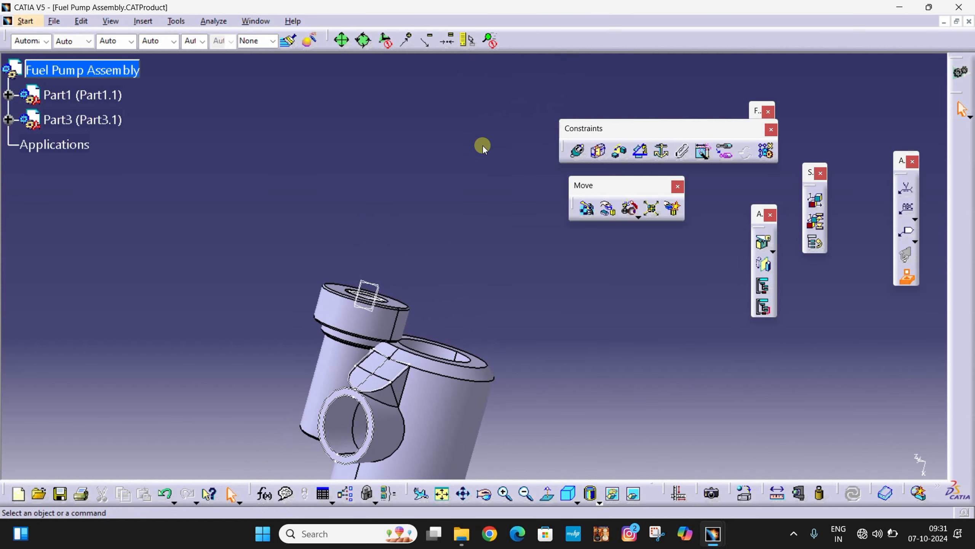
{"action": "middle_click_drag", "start_coordinate": [468, 253], "coordinate": [479, 159]}
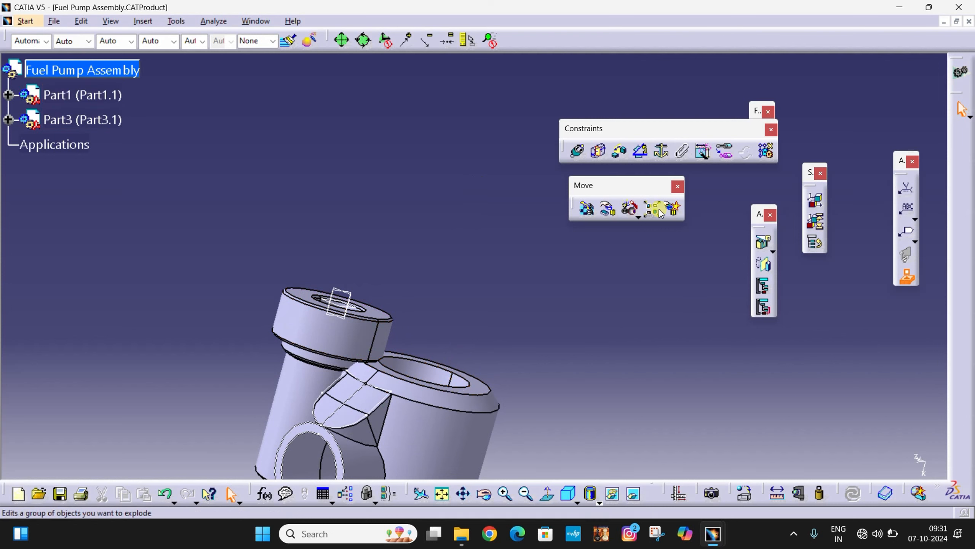
{"action": "left_click", "coordinate": [630, 213]}
{"action": "left_click", "coordinate": [617, 333]}
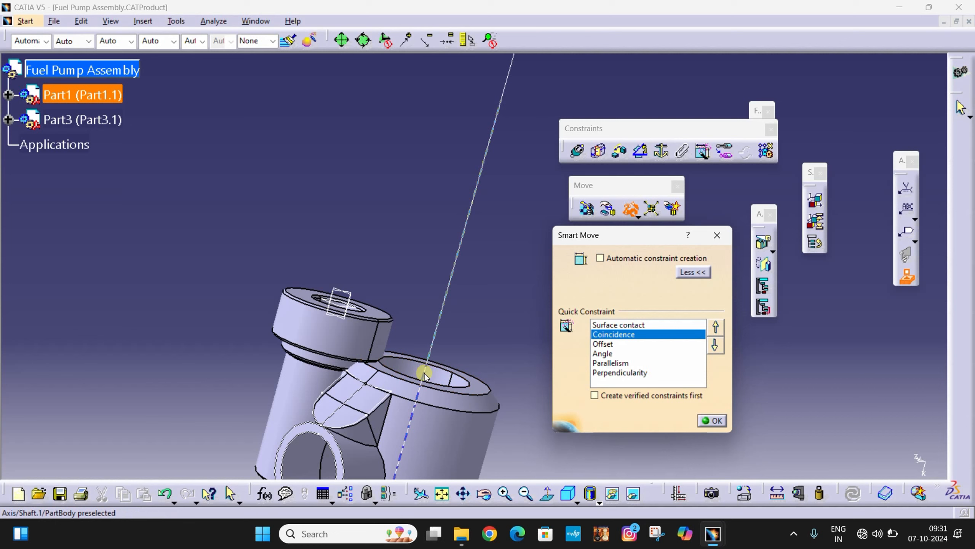
{"action": "left_click", "coordinate": [425, 372]}
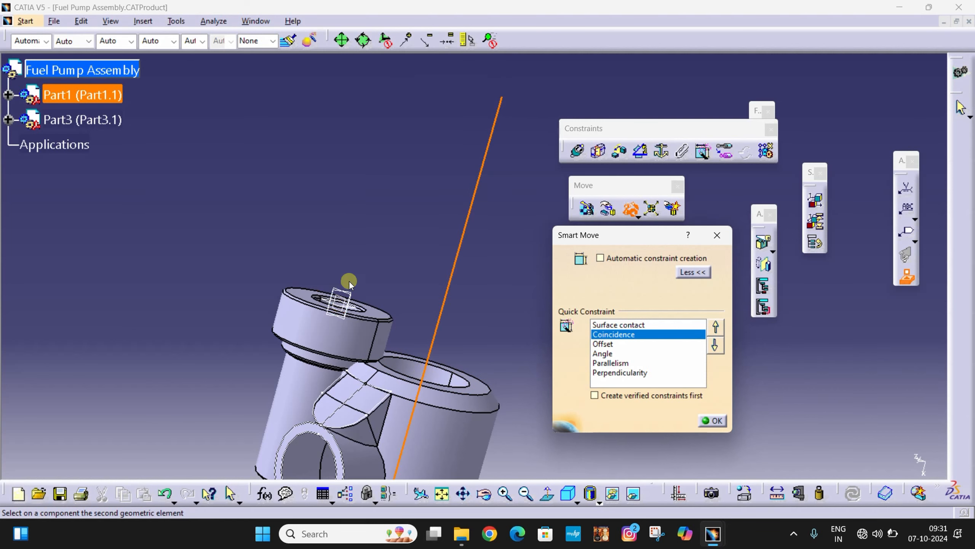
{"action": "left_click", "coordinate": [338, 312]}
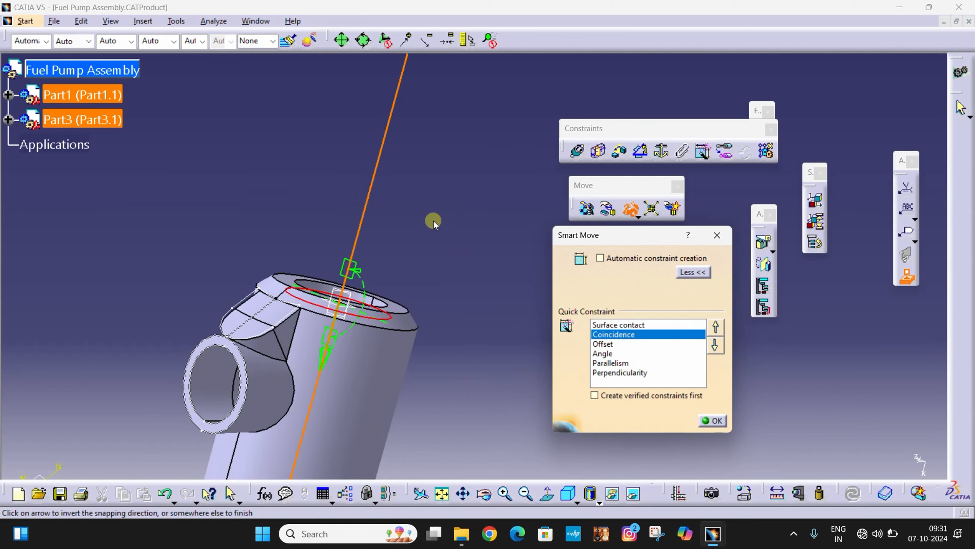
Step: Check the alignment of Part3 in the housing from the flange end to the whole assembly and accept the Smart Move
{"action": "middle_click_drag", "start_coordinate": [432, 220], "coordinate": [455, 199]}
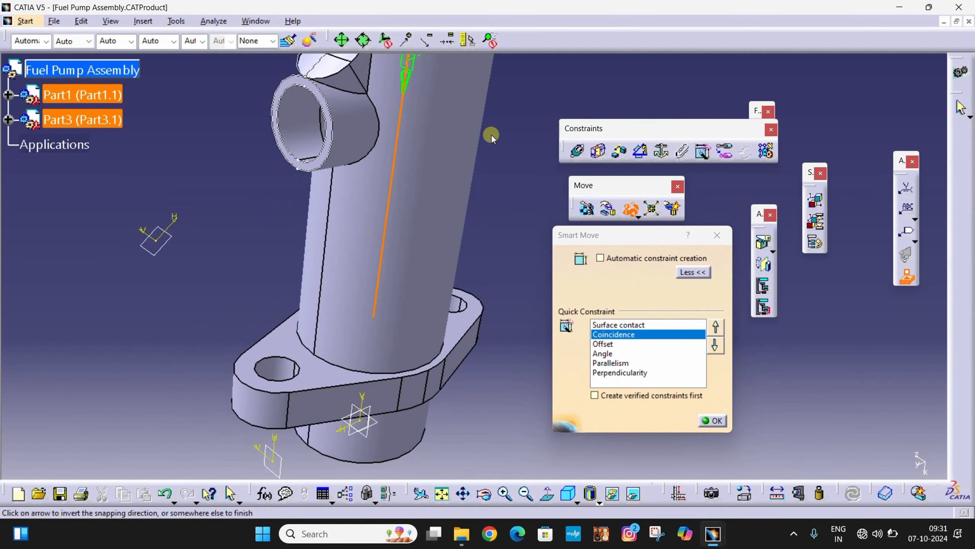
{"action": "middle_click_drag", "start_coordinate": [491, 135], "coordinate": [442, 313]}
{"action": "middle_click_drag", "start_coordinate": [507, 154], "coordinate": [463, 238]}
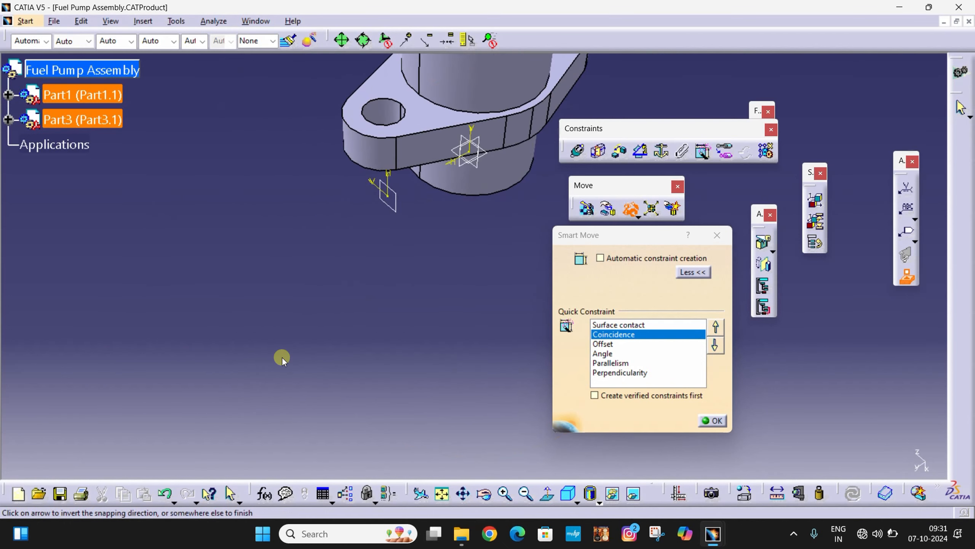
{"action": "middle_click_drag", "start_coordinate": [383, 320], "coordinate": [298, 432]}
{"action": "middle_click_drag", "start_coordinate": [440, 290], "coordinate": [311, 446]}
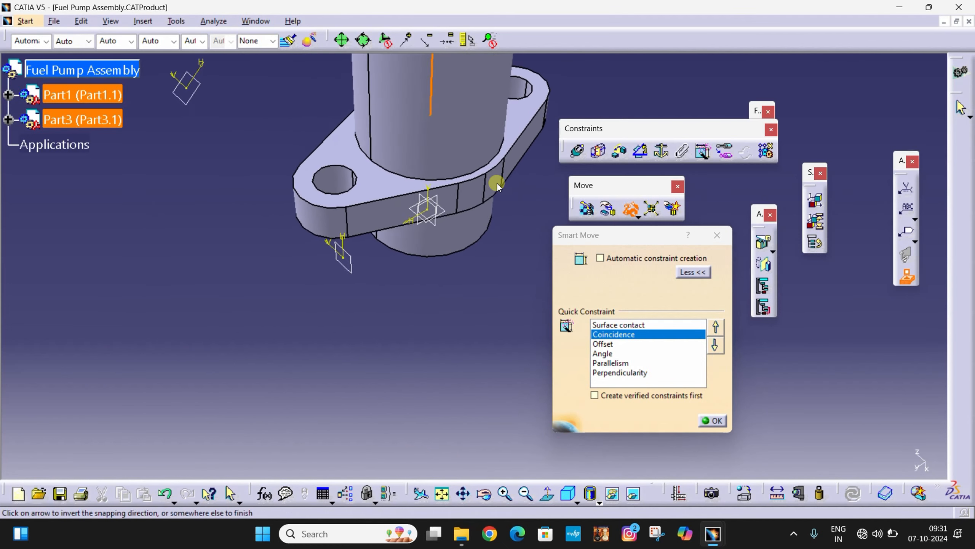
{"action": "middle_click_drag", "start_coordinate": [497, 184], "coordinate": [365, 396]}
{"action": "middle_click_drag", "start_coordinate": [513, 112], "coordinate": [398, 417]}
{"action": "left_click", "coordinate": [443, 494]}
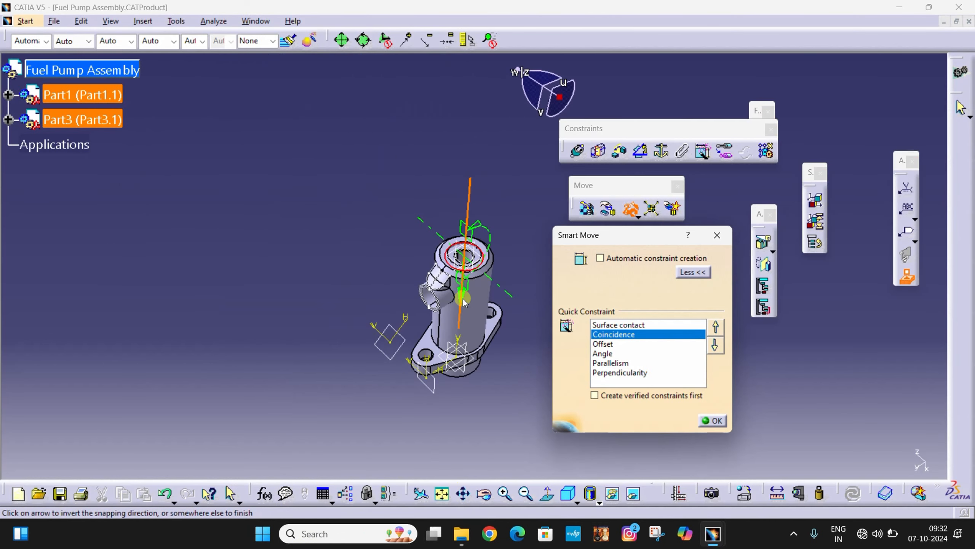
{"action": "left_click", "coordinate": [715, 420]}
Step: Snap the compass to Part3 and pull the part out of the housing bore until its collar sits above the rim
{"action": "middle_click_drag", "start_coordinate": [484, 263], "coordinate": [556, 117]}
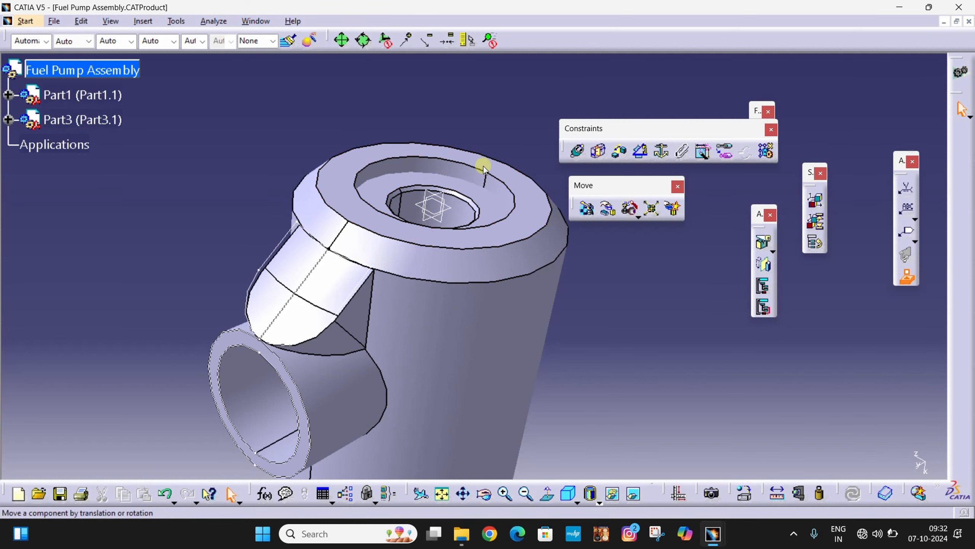
{"action": "left_click", "coordinate": [375, 192]}
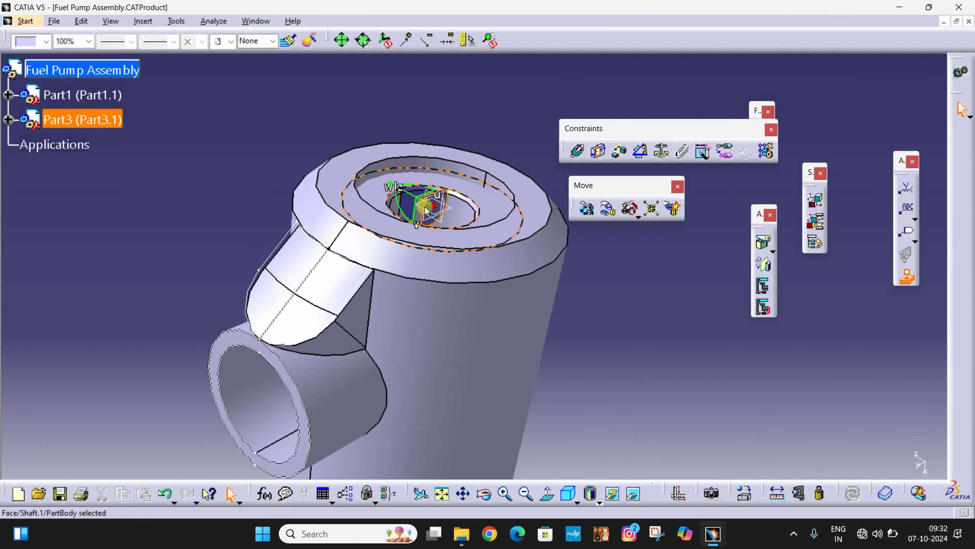
{"action": "left_click_drag", "start_coordinate": [423, 213], "coordinate": [441, 80]}
{"action": "left_click", "coordinate": [279, 125]}
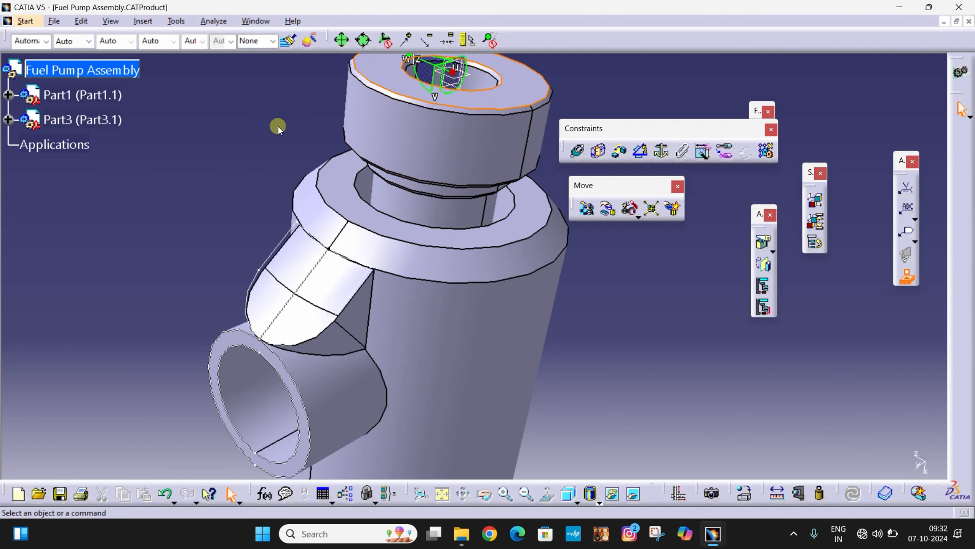
Step: With automatic constraint creation enabled in Smart Move, apply Coincidence between the underside of Part3's collar and the annular end face of Part1
{"action": "middle_click_drag", "start_coordinate": [537, 375], "coordinate": [538, 209]}
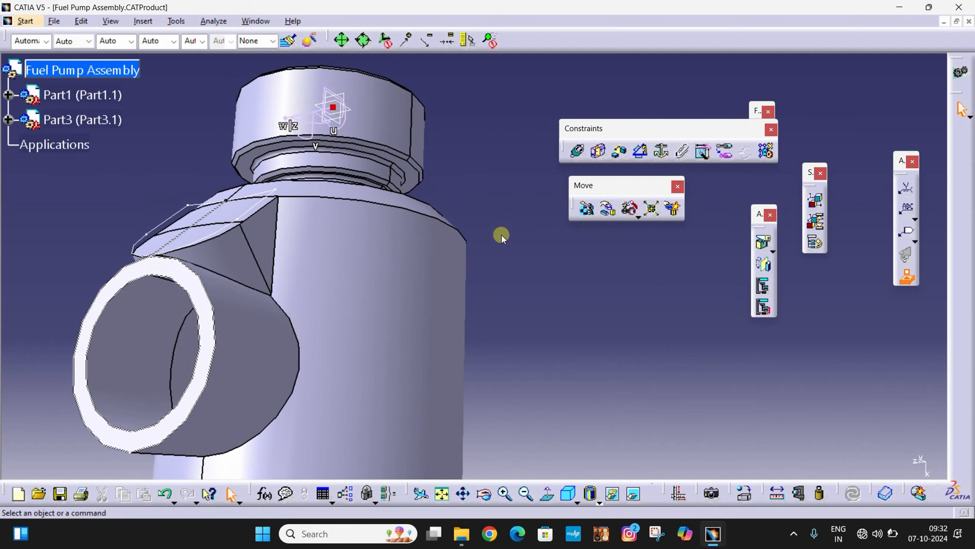
{"action": "left_click", "coordinate": [629, 210]}
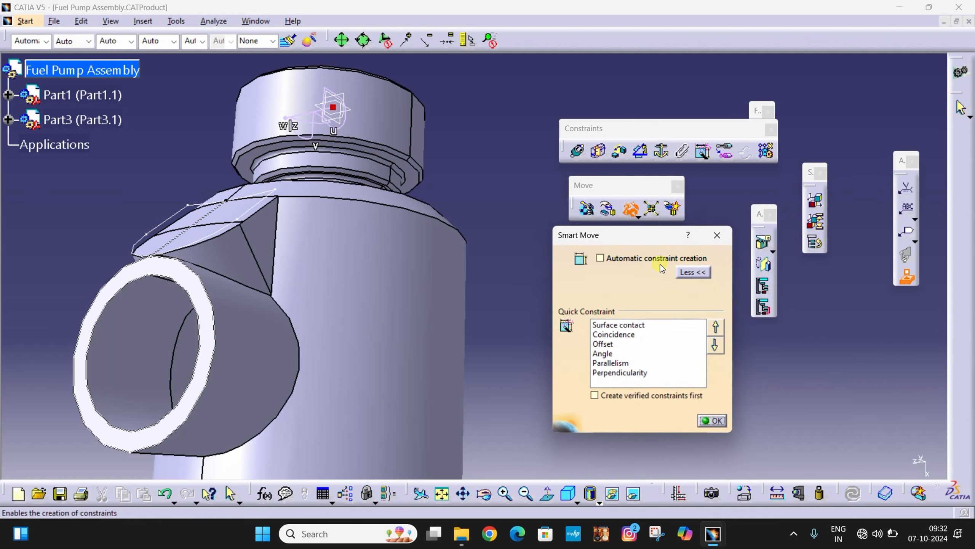
{"action": "left_click", "coordinate": [600, 258]}
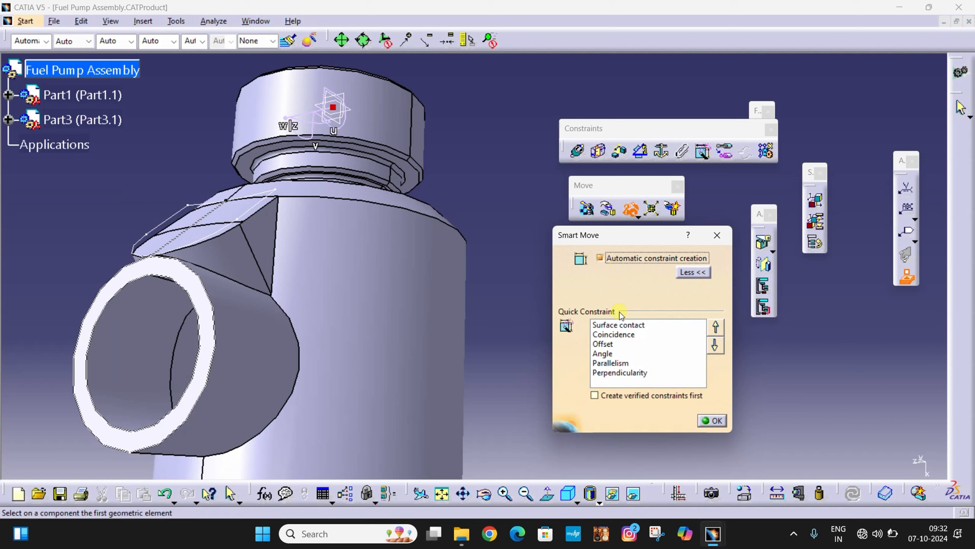
{"action": "left_click", "coordinate": [624, 336]}
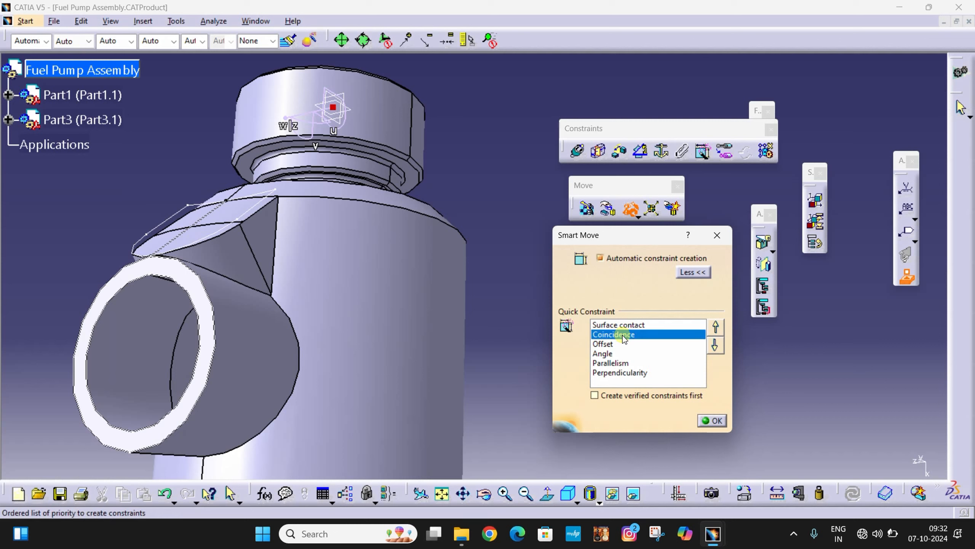
{"action": "left_click", "coordinate": [409, 175]}
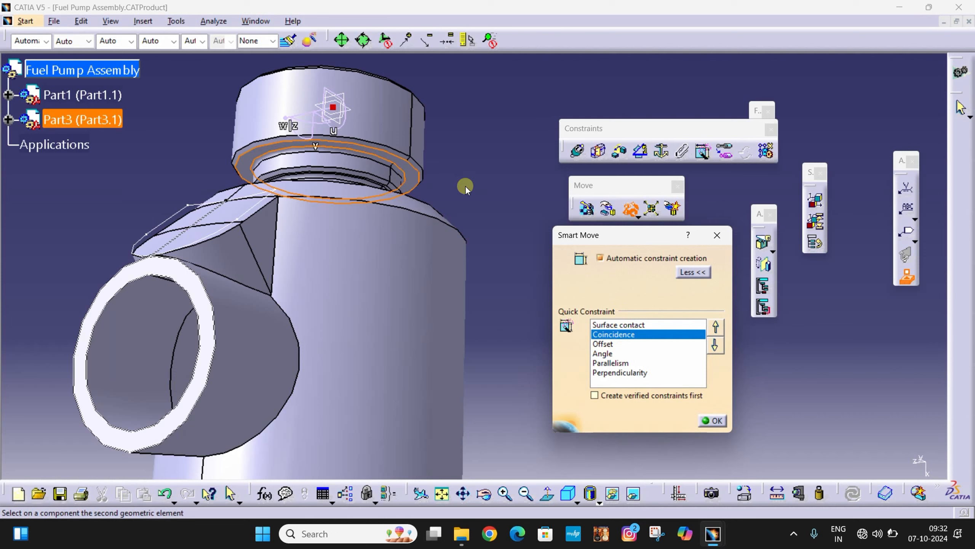
{"action": "middle_click_drag", "start_coordinate": [472, 143], "coordinate": [462, 306]}
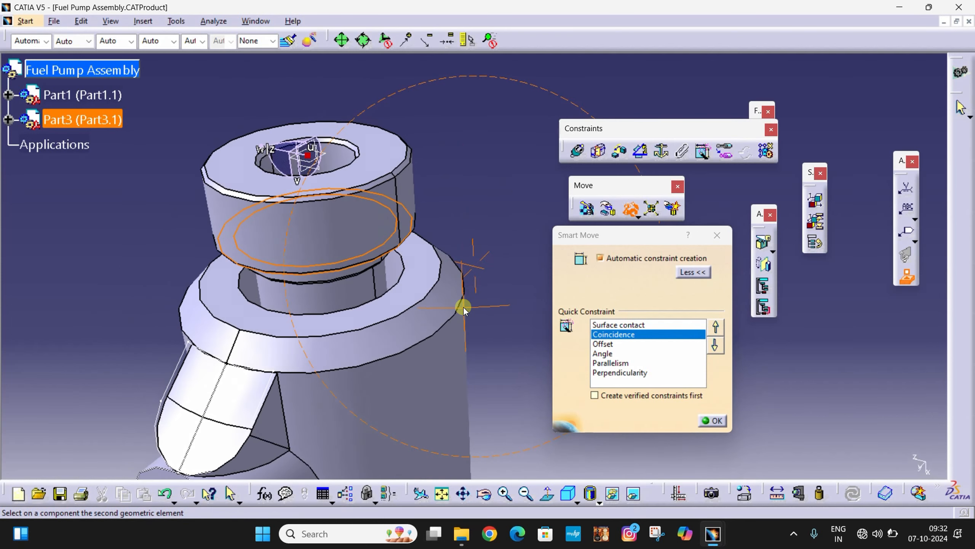
{"action": "left_click", "coordinate": [417, 271]}
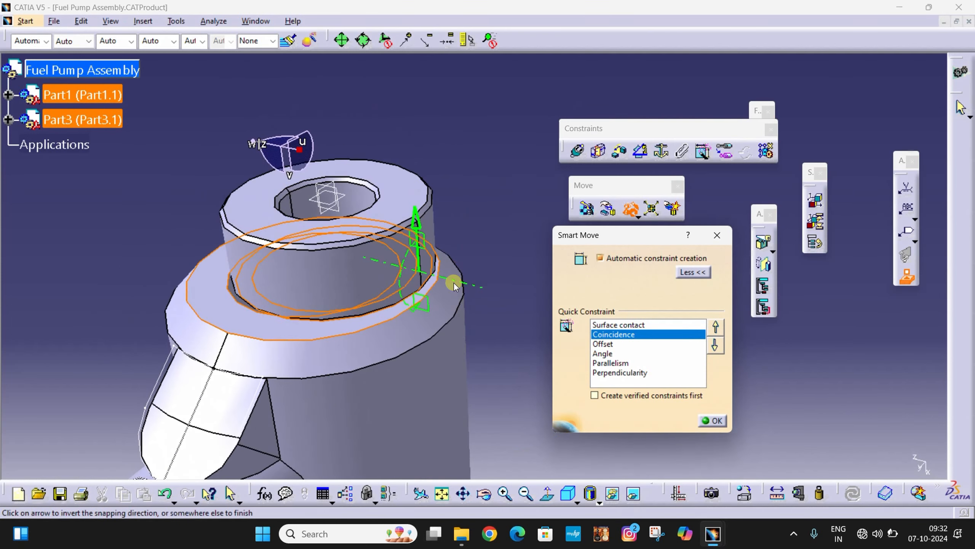
{"action": "left_click", "coordinate": [713, 421]}
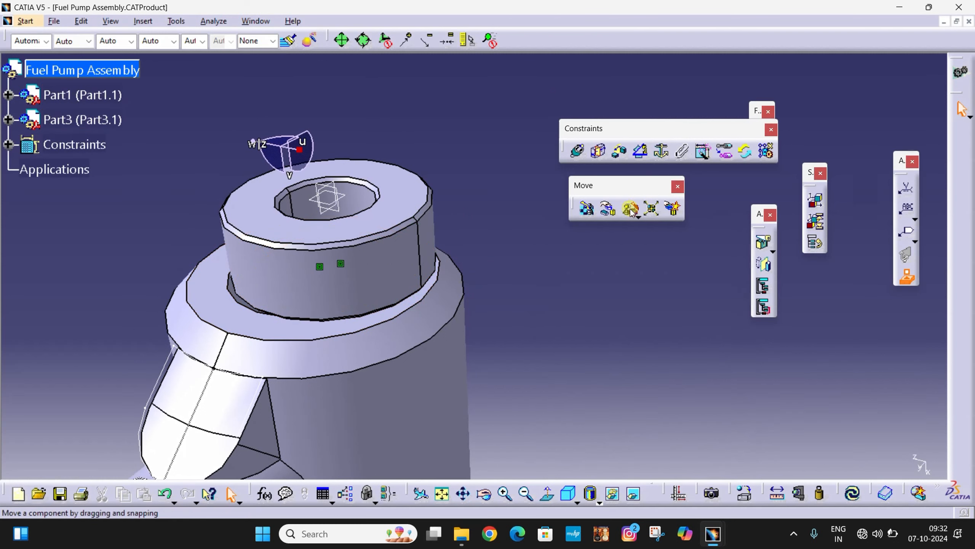
Step: Use Smart Move with Coincidence and automatic constraint creation to align Part3's collar axis with the circular bore edge of Part1
{"action": "left_click", "coordinate": [630, 212]}
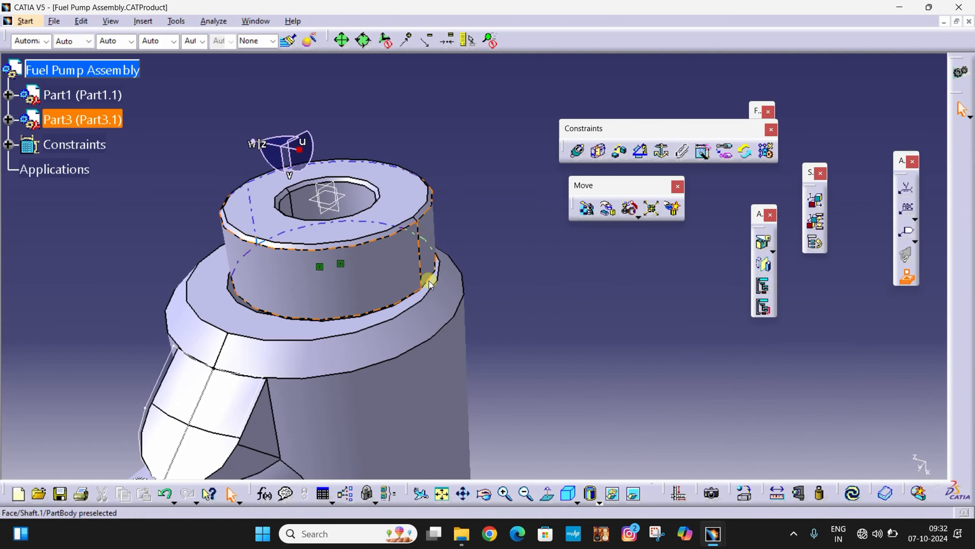
{"action": "left_click", "coordinate": [630, 210]}
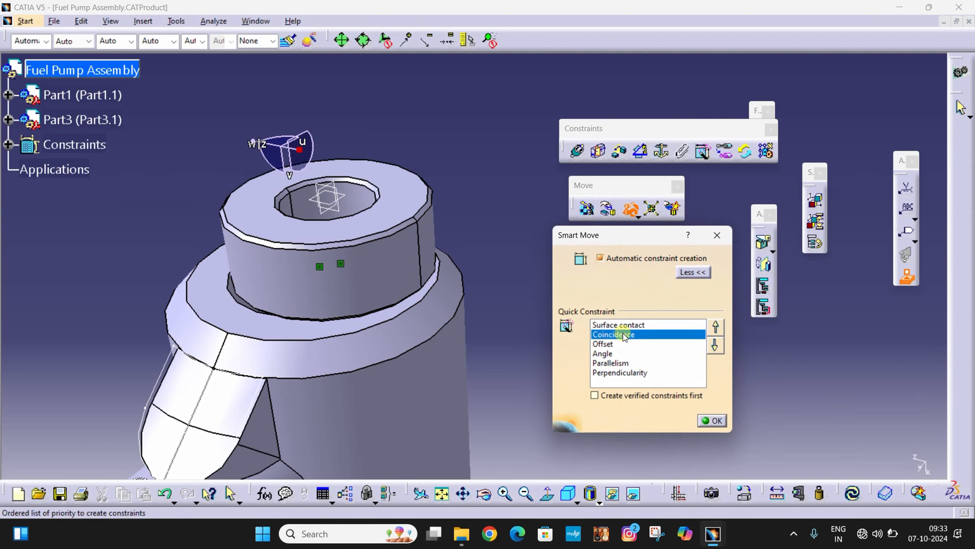
{"action": "left_click", "coordinate": [366, 264]}
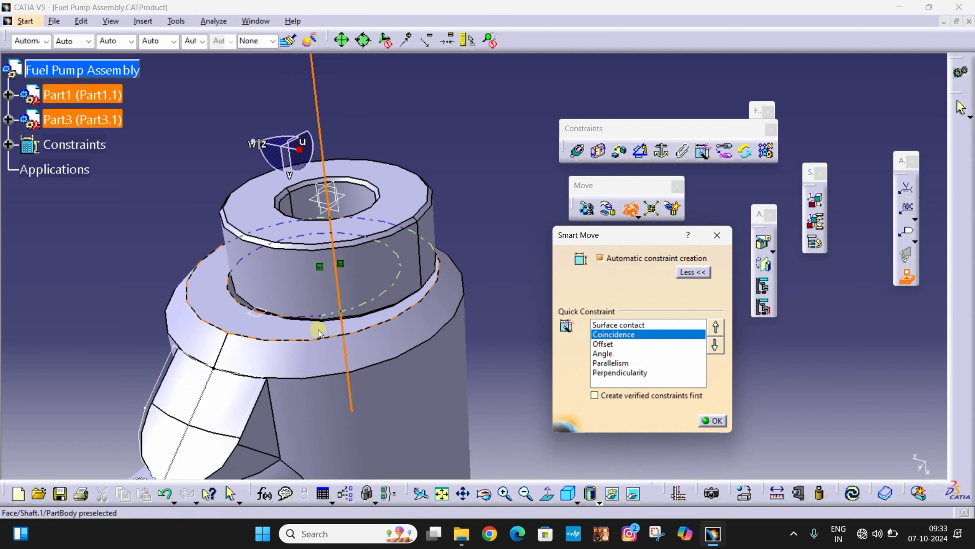
{"action": "left_click", "coordinate": [230, 291]}
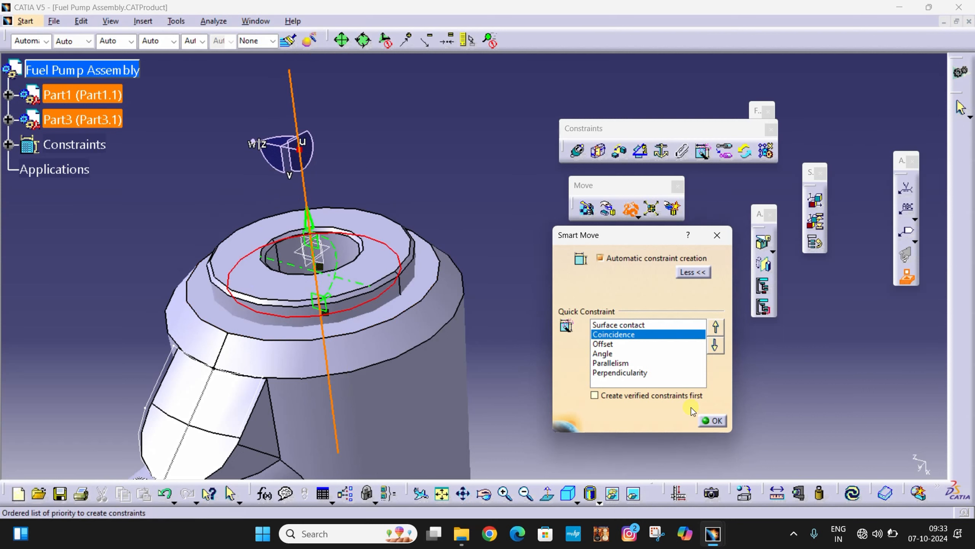
{"action": "left_click", "coordinate": [716, 421]}
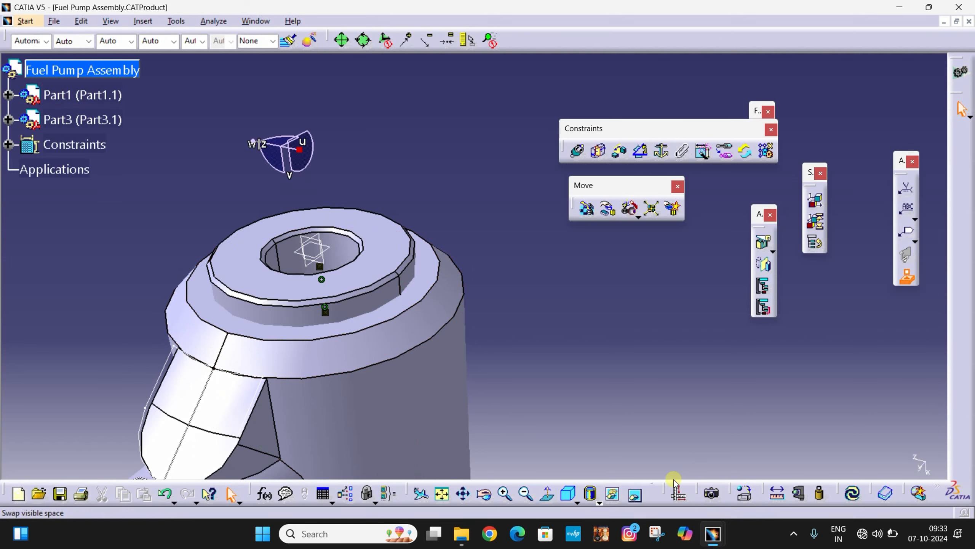
Step: Update the whole assembly to apply the new constraints and check the joined Part1 and Part3
{"action": "left_click", "coordinate": [853, 494]}
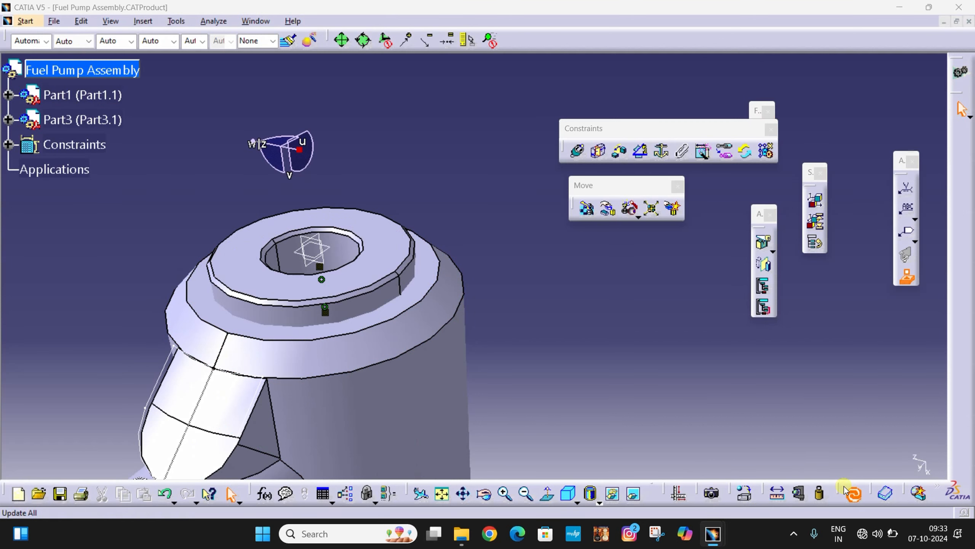
{"action": "middle_click_drag", "start_coordinate": [462, 224], "coordinate": [432, 155]}
{"action": "middle_click_drag", "start_coordinate": [501, 258], "coordinate": [460, 144]}
{"action": "mouse_move", "coordinate": [485, 204]}
{"action": "middle_mouse_down"}
{"action": "mouse_move", "coordinate": [475, 244]}
{"action": "mouse_move", "coordinate": [486, 335]}
{"action": "mouse_move", "coordinate": [467, 211]}
{"action": "mouse_move", "coordinate": [475, 231]}
{"action": "mouse_move", "coordinate": [482, 218]}
{"action": "mouse_move", "coordinate": [454, 227]}
{"action": "mouse_move", "coordinate": [461, 150]}
{"action": "mouse_move", "coordinate": [415, 179]}
{"action": "mouse_move", "coordinate": [452, 196]}
{"action": "mouse_move", "coordinate": [537, 165]}
{"action": "mouse_move", "coordinate": [439, 330]}
{"action": "mouse_move", "coordinate": [464, 370]}
{"action": "mouse_move", "coordinate": [456, 265]}
{"action": "mouse_move", "coordinate": [399, 311]}
{"action": "mouse_move", "coordinate": [401, 337]}
{"action": "mouse_move", "coordinate": [413, 281]}
{"action": "mouse_move", "coordinate": [398, 318]}
{"action": "mouse_move", "coordinate": [426, 281]}
{"action": "middle_mouse_up"}
{"action": "left_click", "coordinate": [442, 493]}
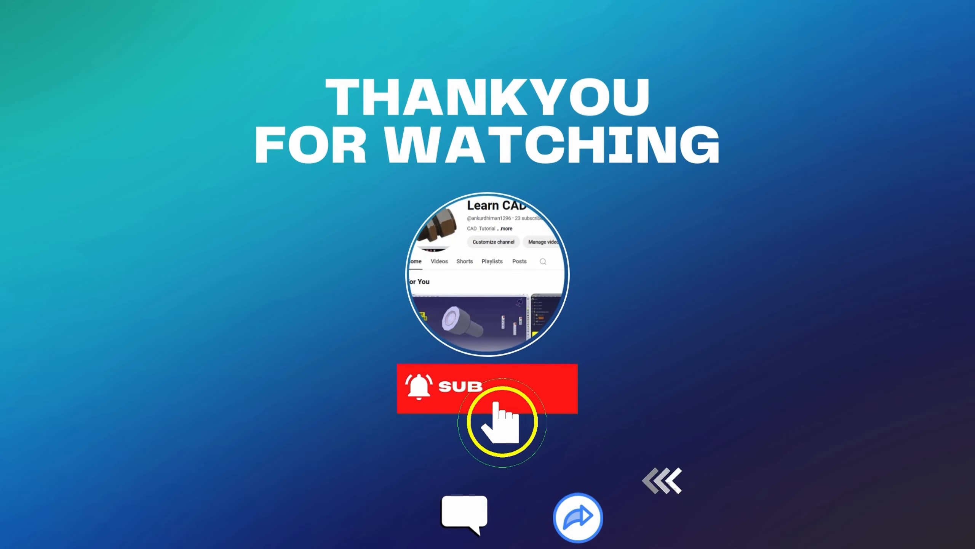